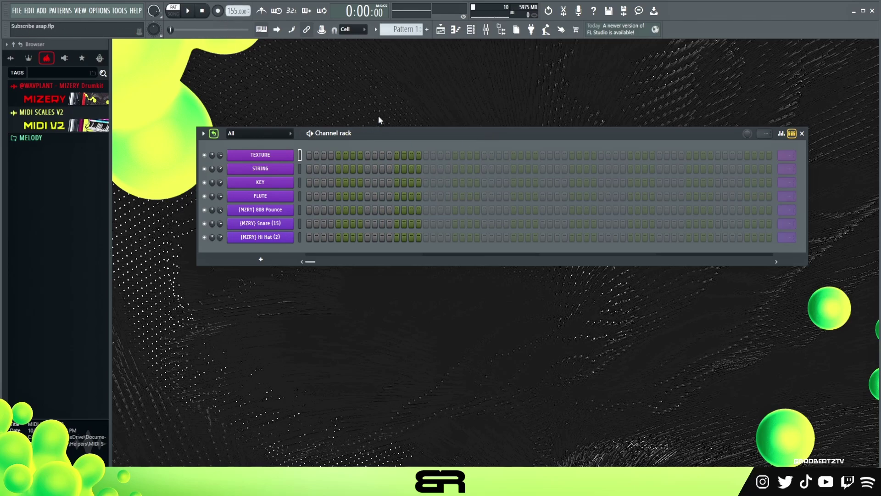
# Step: View the TEXTURE channel's Crying Mallet preset in Analog Lab V and close the instrument
pyautogui.click(263, 156)
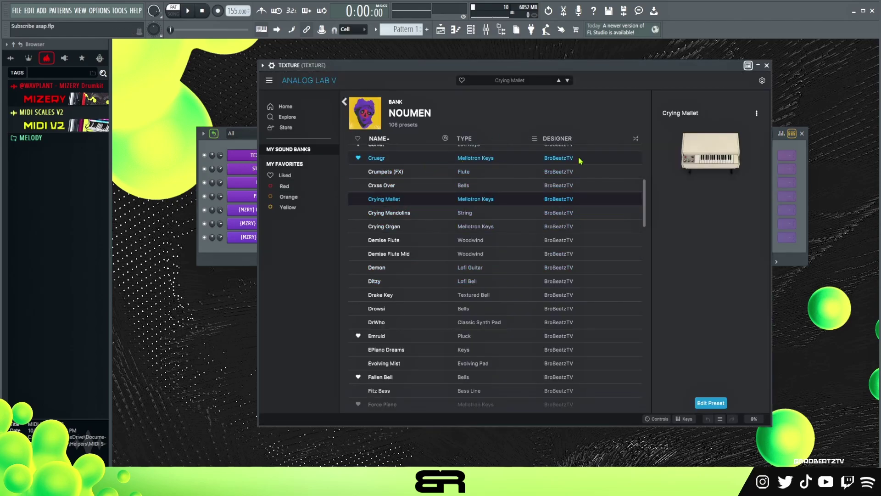
pyautogui.click(768, 66)
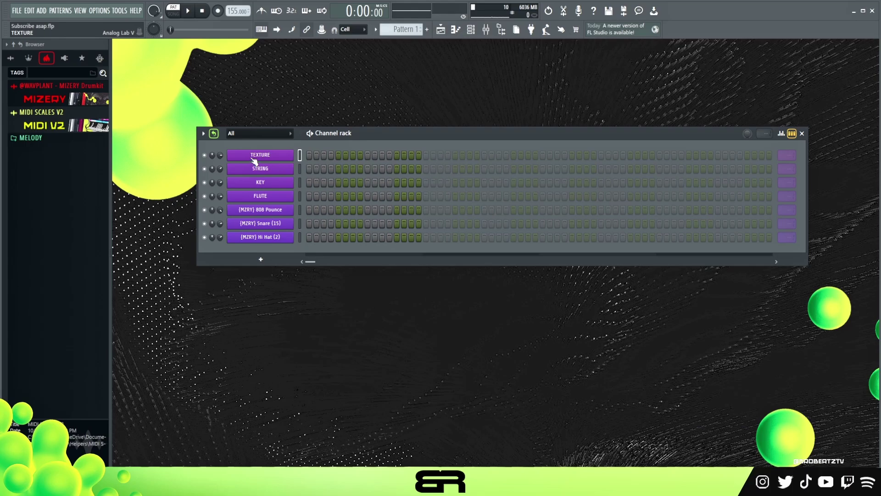
# Step: Add the E file from the Minor (Aeo) folder of MIDI SCALES V2 as a new channel above TEXTURE
pyautogui.click(57, 128)
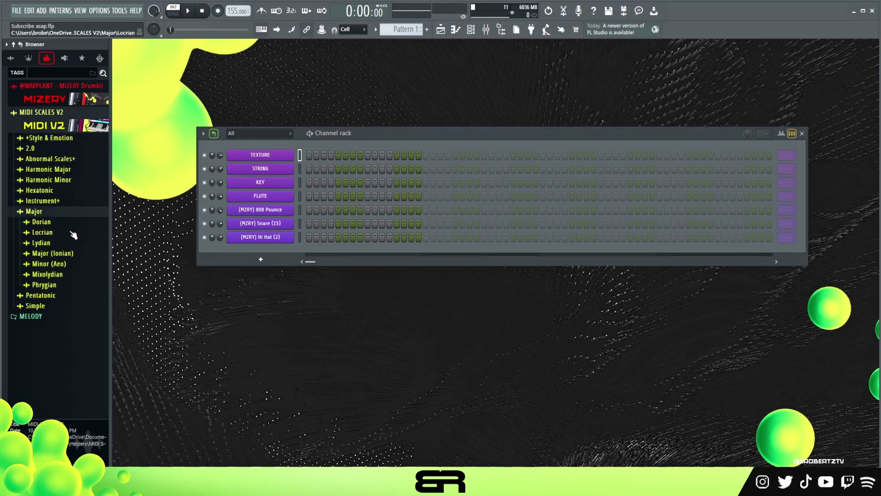
pyautogui.click(52, 265)
pyautogui.scroll(-1, 59, 309)
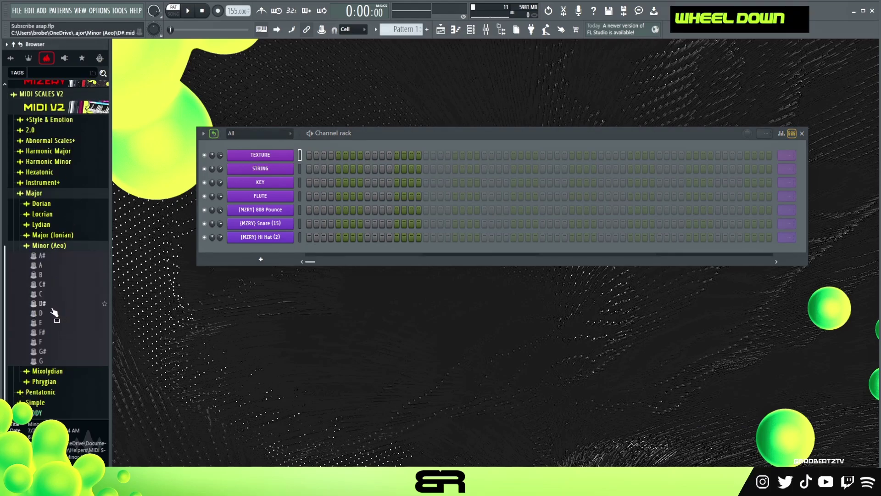
pyautogui.moveTo(46, 322); pyautogui.dragTo(258, 147)
pyautogui.moveTo(367, 141); pyautogui.dragTo(381, 125)
# Step: Open the TEXTURE channel's piano roll and fill bar 1 with four one-beat E5 notes
pyautogui.rightClick(306, 151)
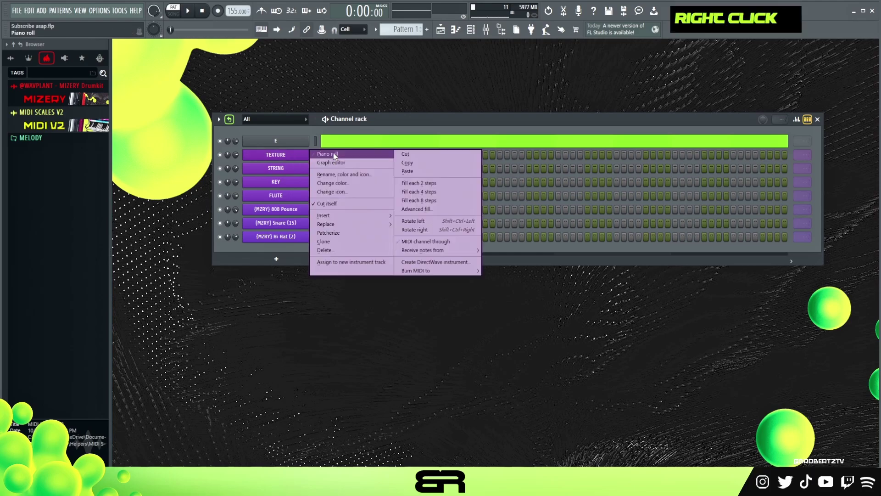
pyautogui.click(333, 153)
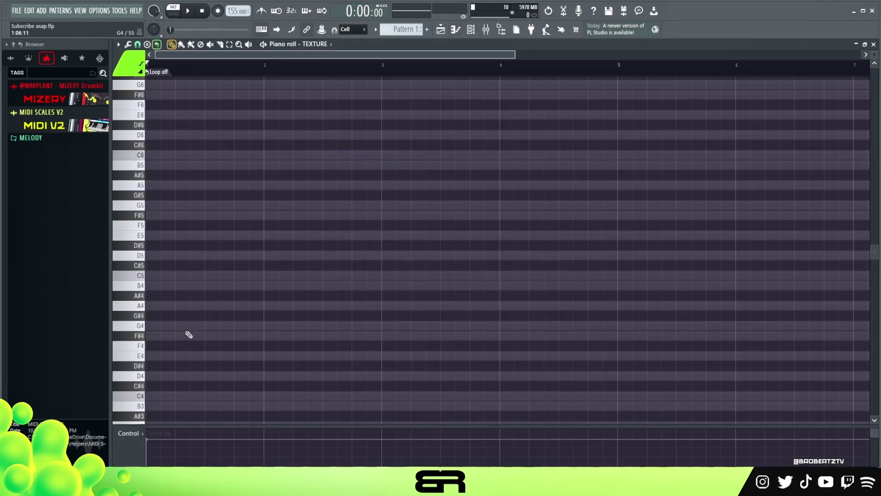
pyautogui.scroll(-2, 187, 302)
pyautogui.scroll(5, 187, 302)
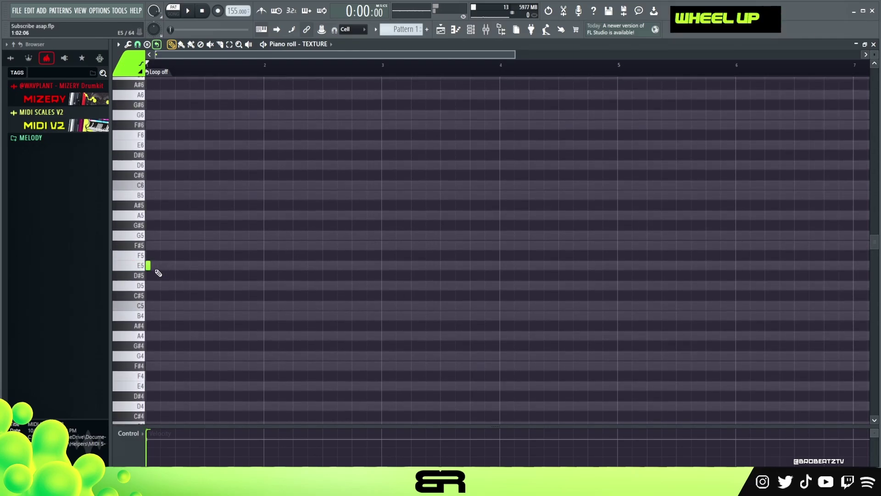
pyautogui.moveTo(162, 260); pyautogui.dragTo(122, 300)
pyautogui.hotkey('ctrl', 'q')
pyautogui.click(177, 266)
pyautogui.rightClick(179, 276)
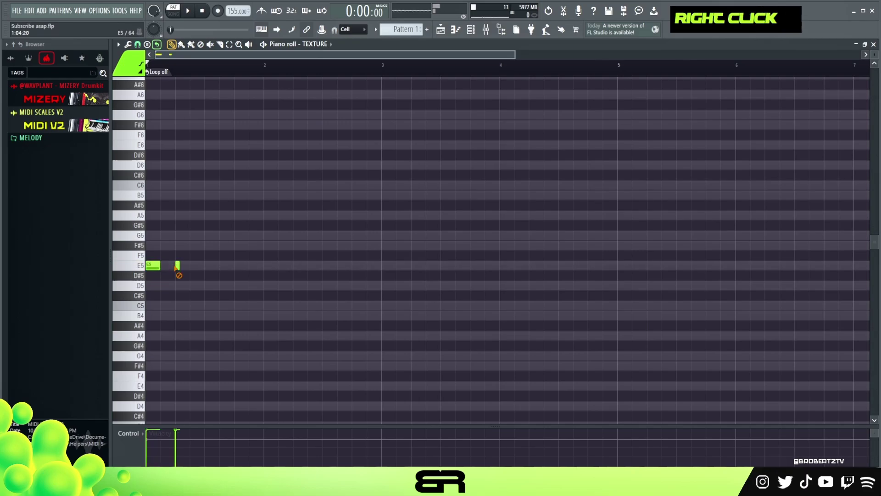
pyautogui.moveTo(168, 267); pyautogui.dragTo(177, 267)
pyautogui.moveTo(182, 257); pyautogui.dragTo(227, 271)
pyautogui.rightClick(252, 300)
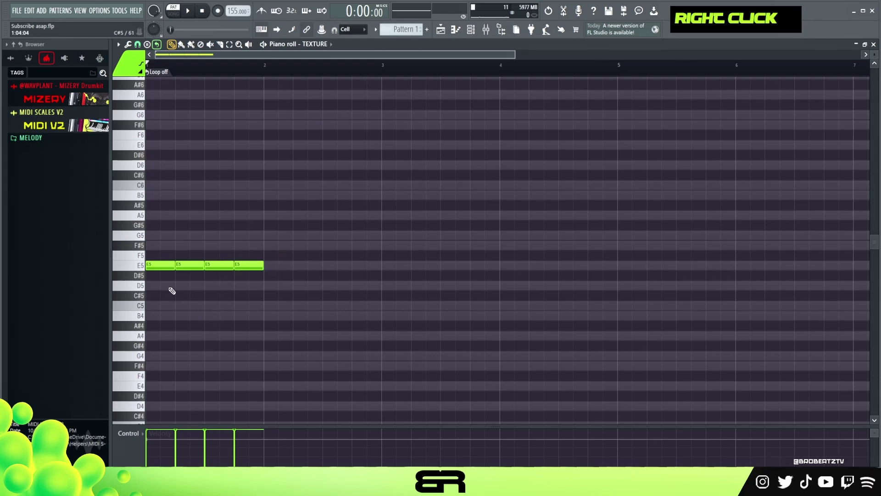
# Step: Stack G5 and B5 notes above the first E5 to form a chord on beat 1
pyautogui.keyDown('ctrl'); pyautogui.click(165, 264); pyautogui.keyUp('ctrl')
pyautogui.moveTo(162, 265); pyautogui.dragTo(161, 195)
pyautogui.rightClick(205, 240)
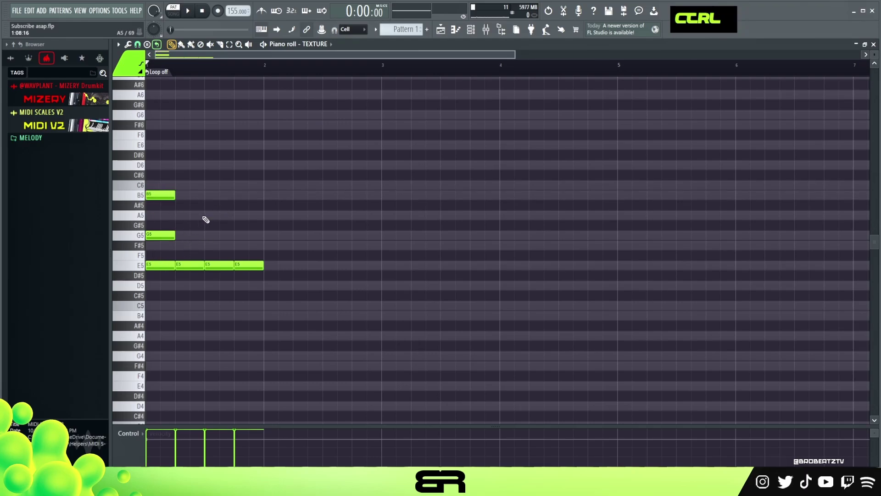
# Step: Move the chord's G5 note up to A5 and play the pattern back
pyautogui.scroll(3, 196, 72)
pyautogui.keyDown('ctrl'); pyautogui.click(165, 234); pyautogui.keyUp('ctrl')
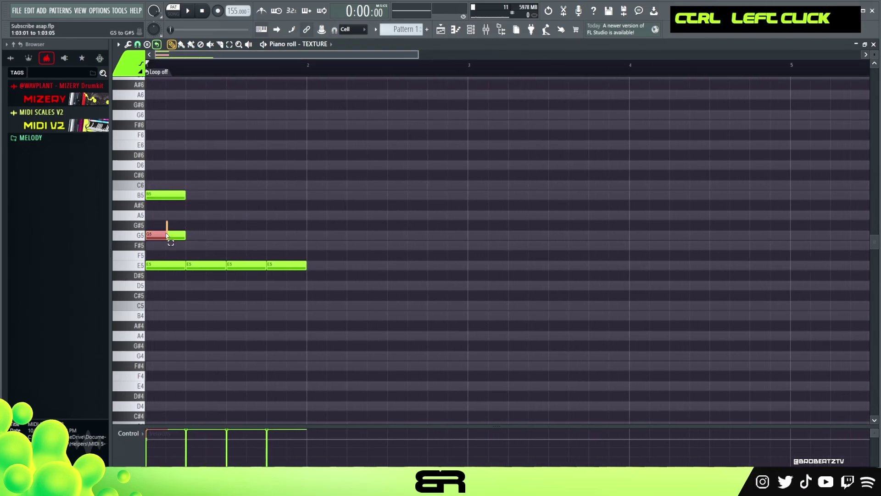
pyautogui.moveTo(165, 235); pyautogui.dragTo(166, 210)
pyautogui.press('space')
pyautogui.press('space')
pyautogui.press('space')
pyautogui.press('space')
pyautogui.press('space')
pyautogui.press('space')
pyautogui.rightClick(194, 240)
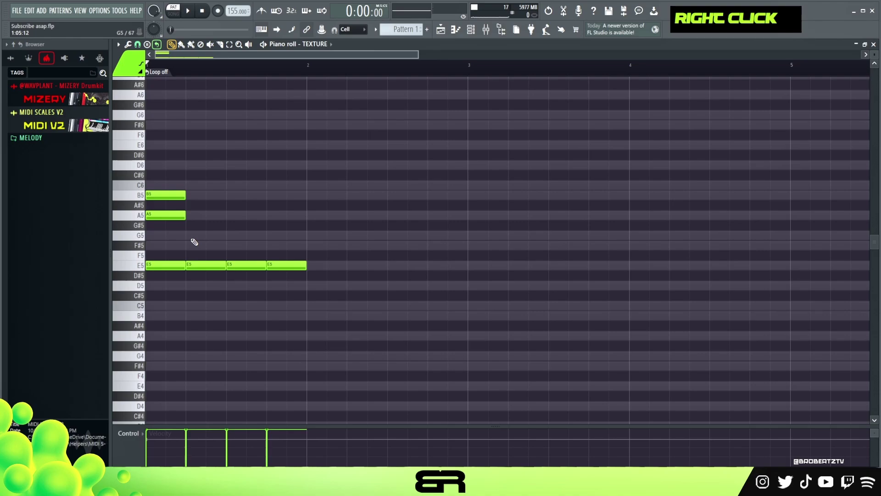
# Step: Lengthen the A5 and B5 chord notes to two beats
pyautogui.keyDown('ctrl'); pyautogui.moveTo(178, 170); pyautogui.dragTo(225, 219); pyautogui.keyUp('ctrl')
pyautogui.keyDown('ctrl'); pyautogui.keyDown('shift'); pyautogui.click(181, 215); pyautogui.keyUp('shift'); pyautogui.keyUp('ctrl')
pyautogui.moveTo(874, 55); pyautogui.dragTo(874, 41)
pyautogui.scroll(1, 643, 225)
pyautogui.rightClick(607, 248)
# Step: Add a one-beat C6 note on beat 3 and a one-beat E6 note on beat 4 of bar 1
pyautogui.keyDown('shift'); pyautogui.moveTo(202, 219); pyautogui.dragTo(297, 204); pyautogui.keyUp('shift')
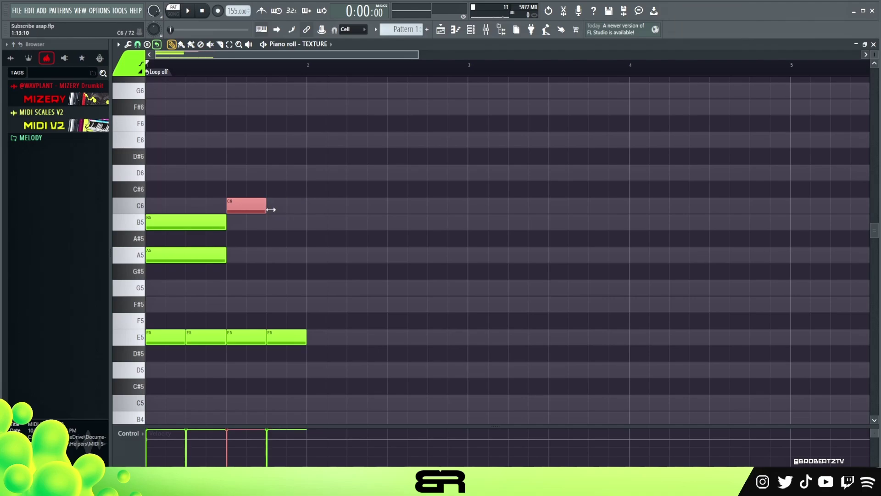
pyautogui.keyDown('shift'); pyautogui.moveTo(246, 205); pyautogui.dragTo(286, 139); pyautogui.keyUp('shift')
pyautogui.rightClick(243, 249)
# Step: Add one-beat A5 notes on beats 3 and 4 of bar 1 and play the bar back
pyautogui.keyDown('shift'); pyautogui.moveTo(191, 256); pyautogui.dragTo(289, 258); pyautogui.keyUp('shift')
pyautogui.rightClick(297, 255)
pyautogui.keyDown('ctrl'); pyautogui.click(250, 258); pyautogui.keyUp('ctrl')
pyautogui.press('space')
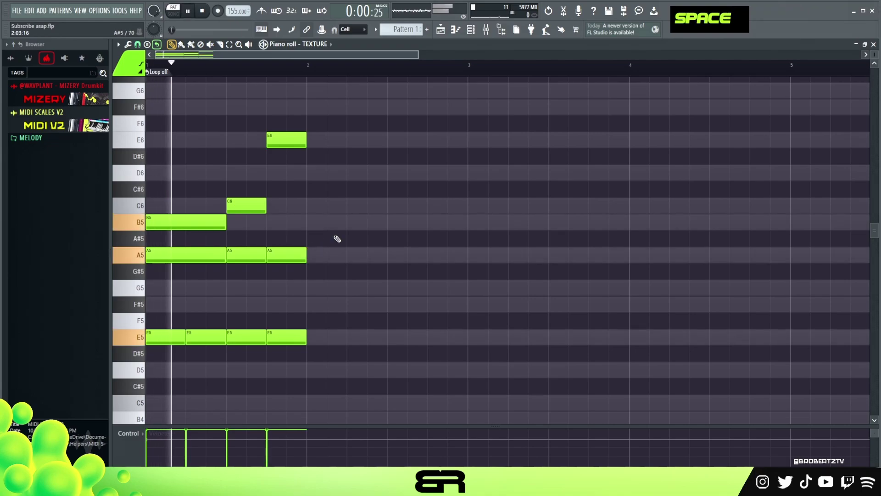
pyautogui.press('space')
pyautogui.press('space')
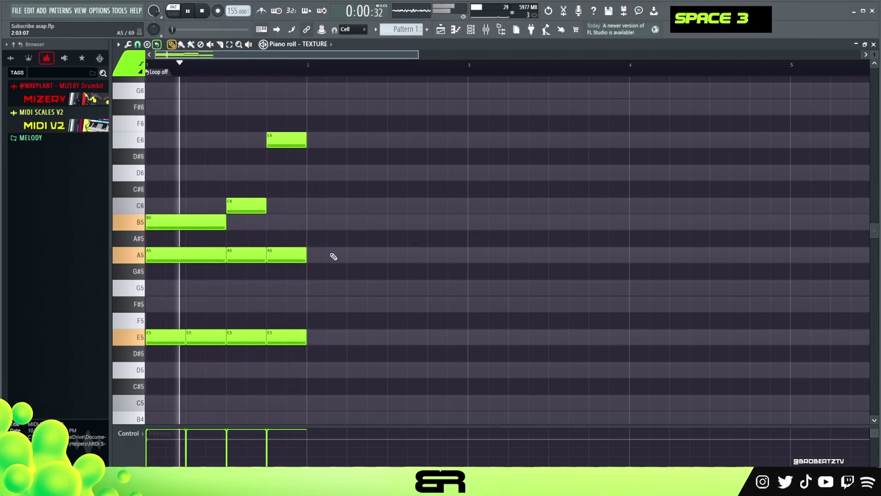
pyautogui.press('space')
# Step: Duplicate the four E5 notes three times so they fill bars 1 to 4
pyautogui.keyDown('ctrl'); pyautogui.moveTo(326, 312); pyautogui.dragTo(148, 354); pyautogui.keyUp('ctrl')
pyautogui.hotkey('ctrl', 'b')
pyautogui.hotkey('ctrl', 'b')
pyautogui.hotkey('ctrl', 'b')
pyautogui.rightClick(330, 287)
# Step: Duplicate bar 1's A5, B5, C6 and E6 notes three times so they fill bars 1 to 4
pyautogui.keyDown('ctrl'); pyautogui.moveTo(330, 287); pyautogui.dragTo(146, 83); pyautogui.keyUp('ctrl')
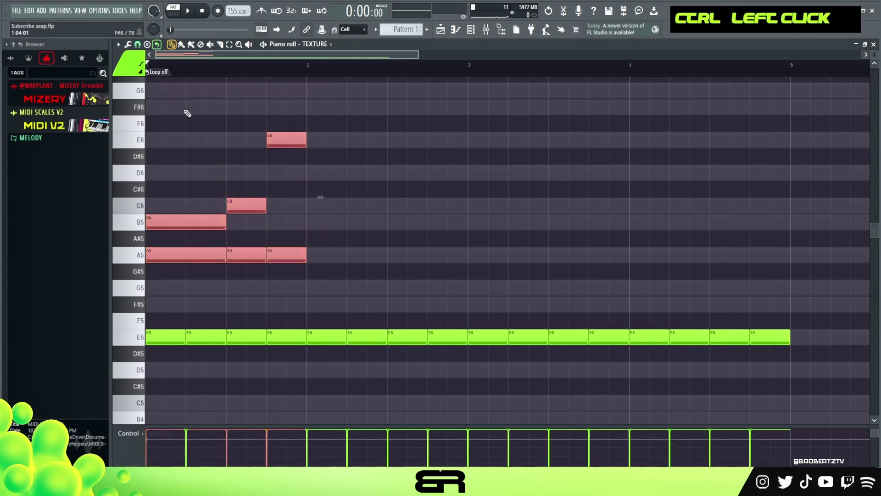
pyautogui.hotkey('ctrl', 'b')
pyautogui.hotkey('ctrl', 'b')
pyautogui.hotkey('ctrl', 'b')
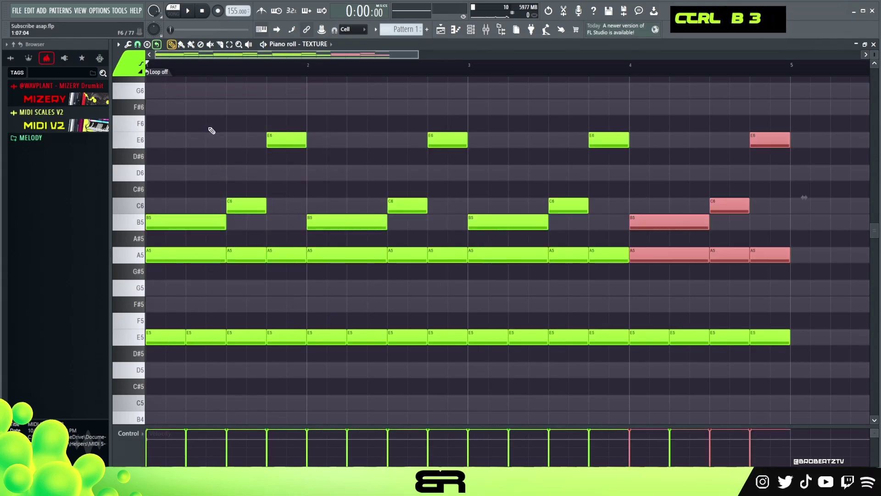
# Step: Copy the four bars of A5, B5, C6 and E6 notes into bars 5 to 8
pyautogui.keyDown('ctrl'); pyautogui.rightClick(465, 117); pyautogui.keyUp('ctrl')
pyautogui.press('space')
pyautogui.keyDown('ctrl'); pyautogui.moveTo(536, 156); pyautogui.dragTo(146, 283); pyautogui.keyUp('ctrl')
pyautogui.keyDown('shift'); pyautogui.moveTo(170, 261); pyautogui.dragTo(511, 261); pyautogui.keyUp('shift')
pyautogui.rightClick(517, 289)
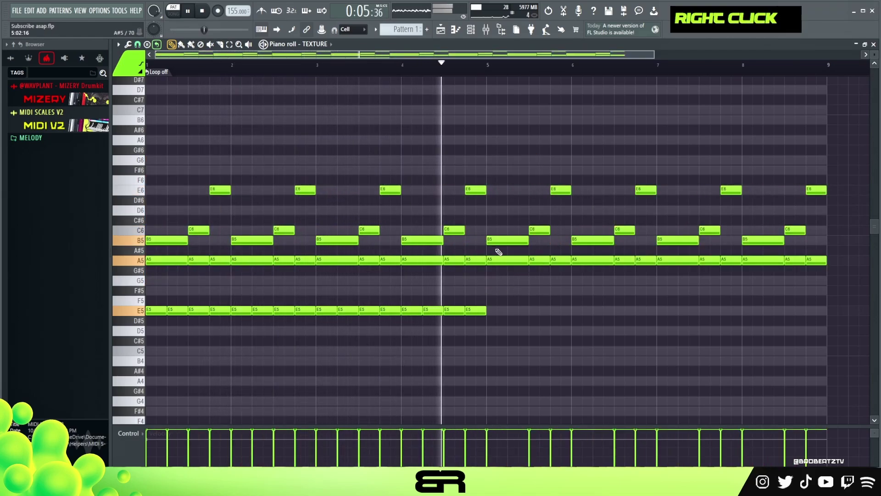
# Step: Place a run of one-beat B4 notes across bars 5 to 8 and play that section
pyautogui.press('space')
pyautogui.moveTo(505, 305)
pyautogui.keyDown('ctrl'); pyautogui.mouseDown()
pyautogui.moveTo(321, 327)
pyautogui.moveTo(149, 322)
pyautogui.moveTo(137, 313)
pyautogui.moveTo(128, 365)
pyautogui.moveTo(494, 359)
pyautogui.mouseUp(); pyautogui.keyUp('ctrl')
pyautogui.press('space')
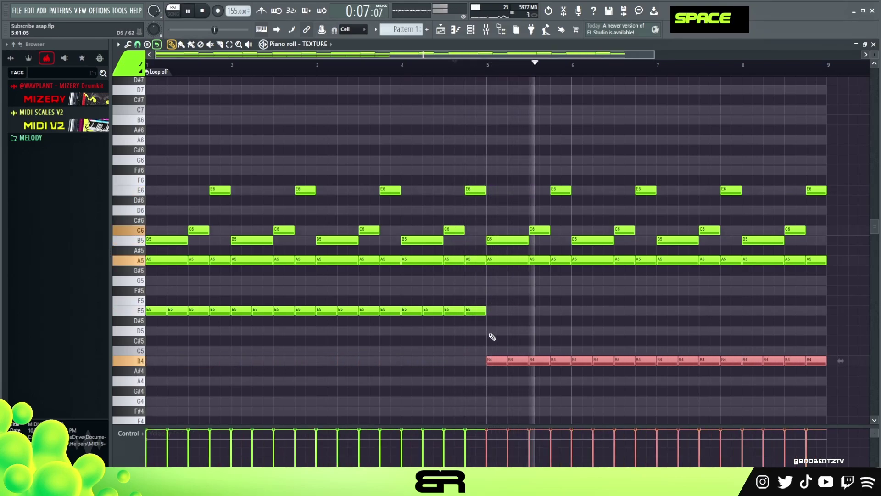
pyautogui.press('space')
# Step: Raise the B4 notes of bars 5 to 8 to C5, and lower those in bars 7 and 8 back to B4
pyautogui.moveTo(499, 361); pyautogui.dragTo(499, 351)
pyautogui.keyDown('ctrl'); pyautogui.moveTo(670, 337); pyautogui.dragTo(847, 365); pyautogui.keyUp('ctrl')
pyautogui.hotkey('shift', 'Down')
pyautogui.rightClick(763, 326)
# Step: Play back the second half of the TEXTURE pattern to hear the bass note changes
pyautogui.keyDown('ctrl'); pyautogui.moveTo(365, 301); pyautogui.dragTo(395, 319); pyautogui.keyUp('ctrl')
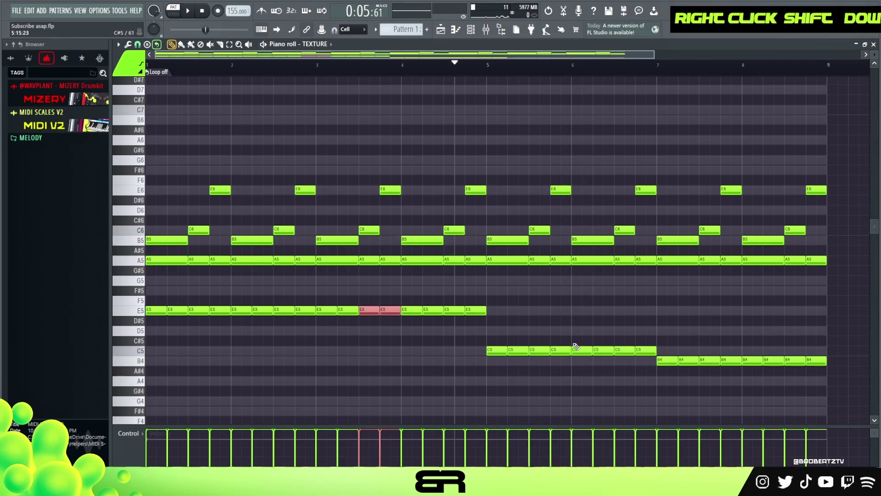
pyautogui.click(404, 72)
pyautogui.rightClick(505, 163)
pyautogui.press('space')
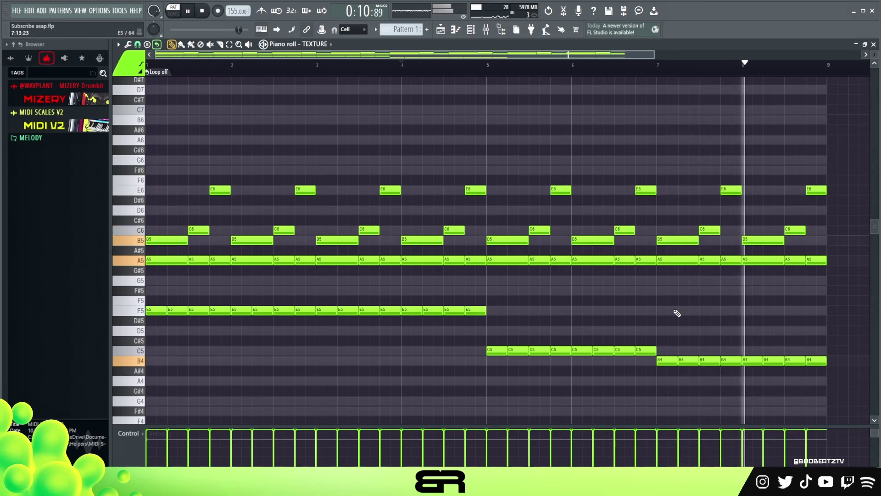
pyautogui.press('space')
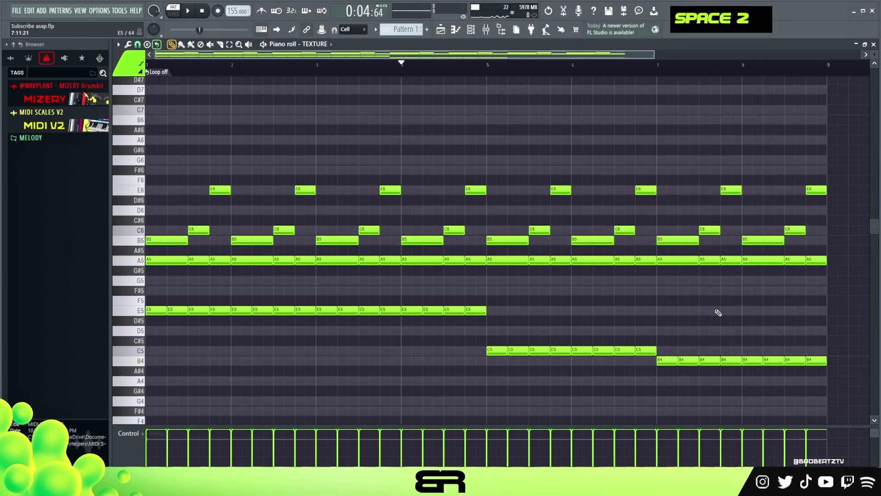
# Step: Try lowering the C5 notes in bars 5 and 6 by one semitone to B4
pyautogui.moveTo(671, 352); pyautogui.dragTo(490, 351)
pyautogui.hotkey('shift', 'Down')
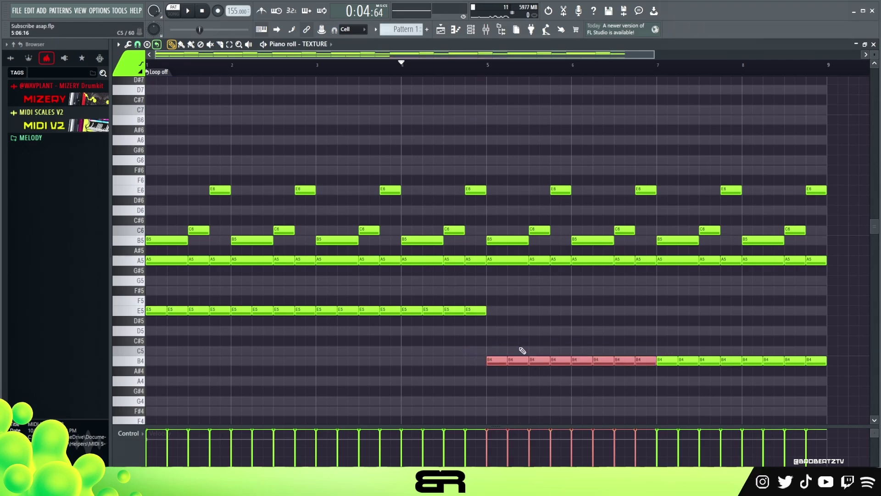
pyautogui.hotkey('shift', 'Up')
pyautogui.rightClick(562, 338)
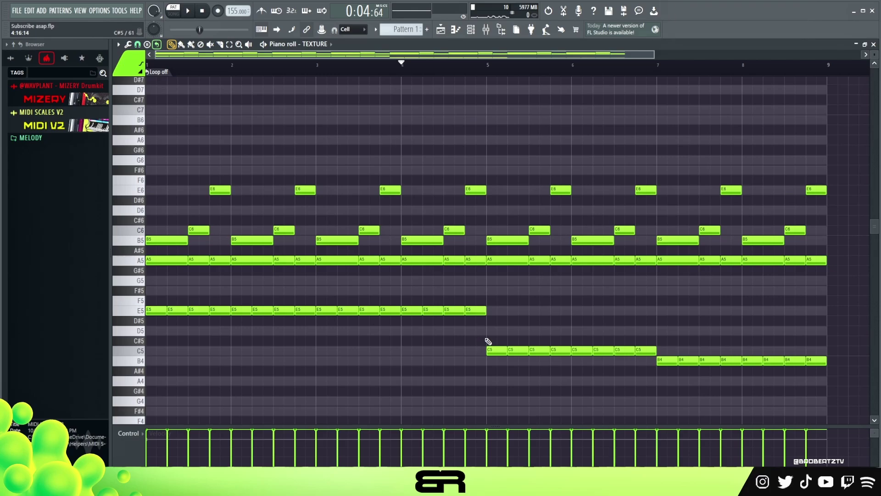
# Step: Audition the STRING channel's Bowed Psaltery sound and bring up its empty piano roll
pyautogui.rightClick(513, 297)
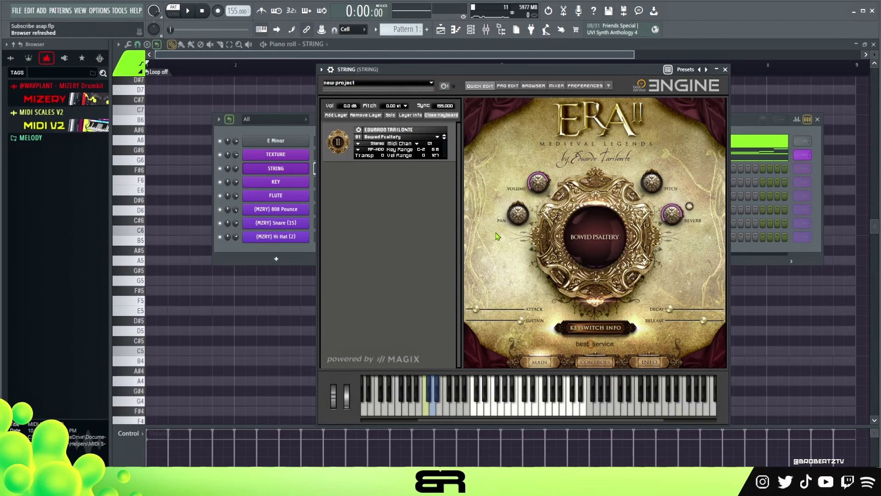
pyautogui.click(559, 412)
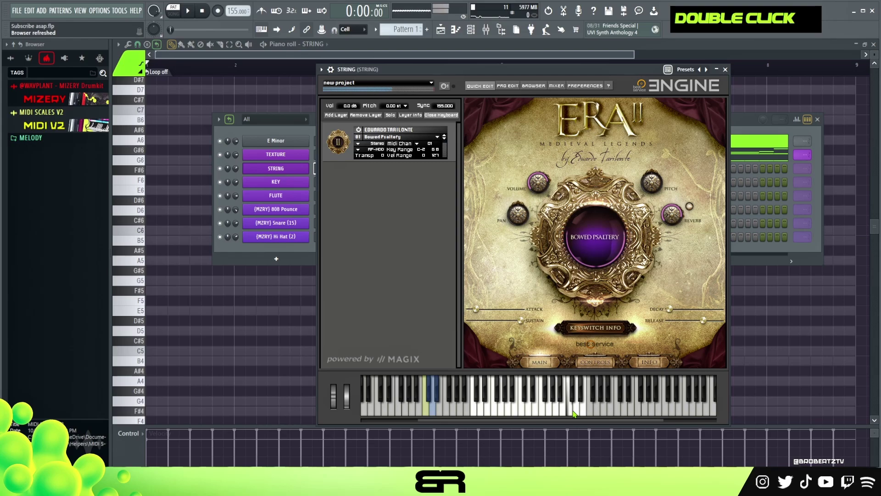
pyautogui.rightClick(177, 303)
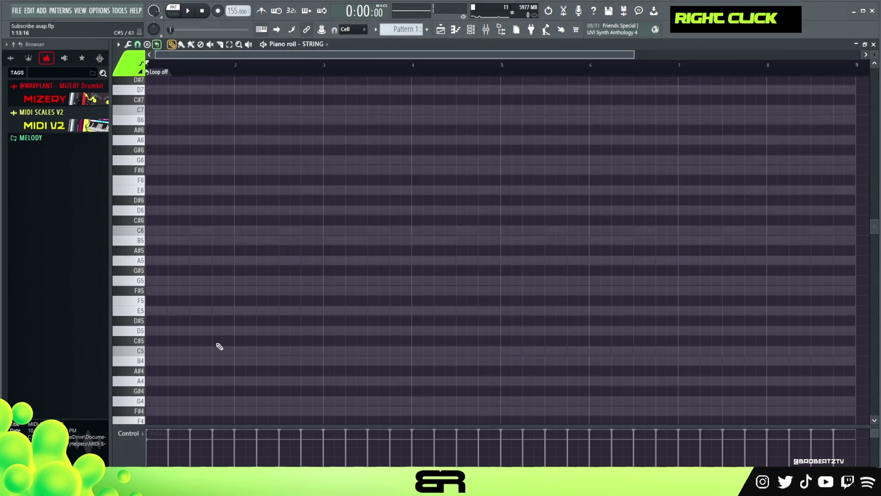
# Step: Draw half-beat notes E5, F#5, G5, A5, B5, A5, G5, F#5 across bar 1 and play them
pyautogui.moveTo(873, 55); pyautogui.dragTo(873, 46)
pyautogui.moveTo(875, 228); pyautogui.dragTo(875, 241)
pyautogui.click(152, 278)
pyautogui.keyDown('ctrl'); pyautogui.click(152, 279); pyautogui.keyUp('ctrl')
pyautogui.moveTo(152, 278)
pyautogui.mouseDown()
pyautogui.moveTo(161, 276)
pyautogui.moveTo(160, 245)
pyautogui.moveTo(208, 173)
pyautogui.moveTo(197, 174)
pyautogui.mouseUp()
pyautogui.click(207, 204)
pyautogui.press('space')
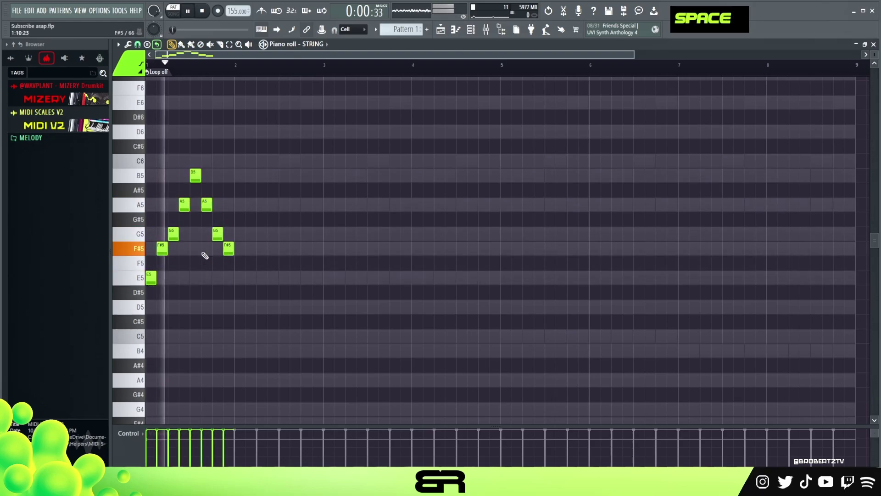
pyautogui.press('space')
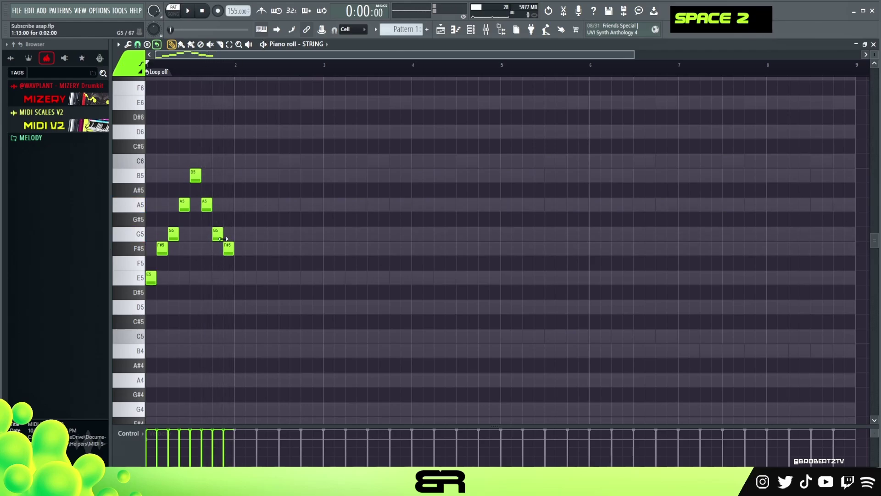
# Step: Delete the second through sixth notes of the STRING phrase, keeping the opening E5 and closing G5 and F#5
pyautogui.rightClick(206, 205)
pyautogui.rightClick(196, 176)
pyautogui.rightClick(184, 205)
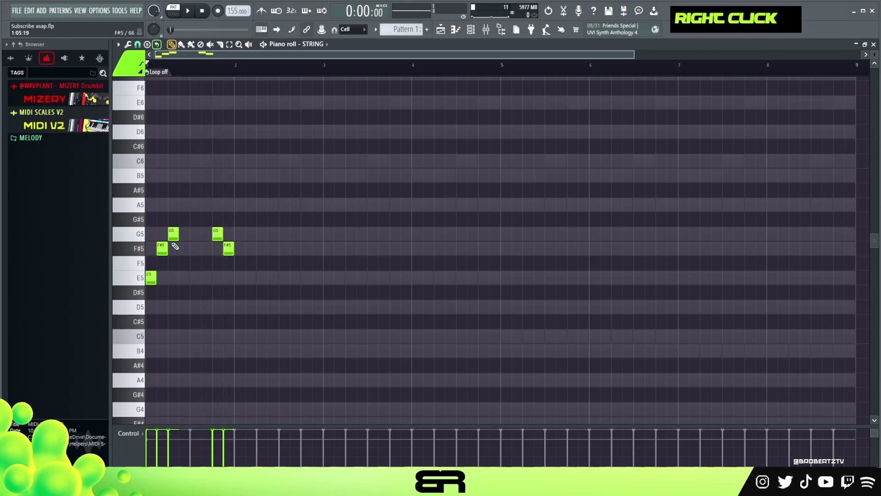
pyautogui.rightClick(173, 235)
pyautogui.rightClick(162, 249)
# Step: Fill the gap in bar 1 with half-beat notes A5, B5, C6, B5, A5 and play the phrase
pyautogui.click(162, 205)
pyautogui.click(173, 176)
pyautogui.click(184, 160)
pyautogui.click(195, 175)
pyautogui.click(206, 204)
pyautogui.press('space')
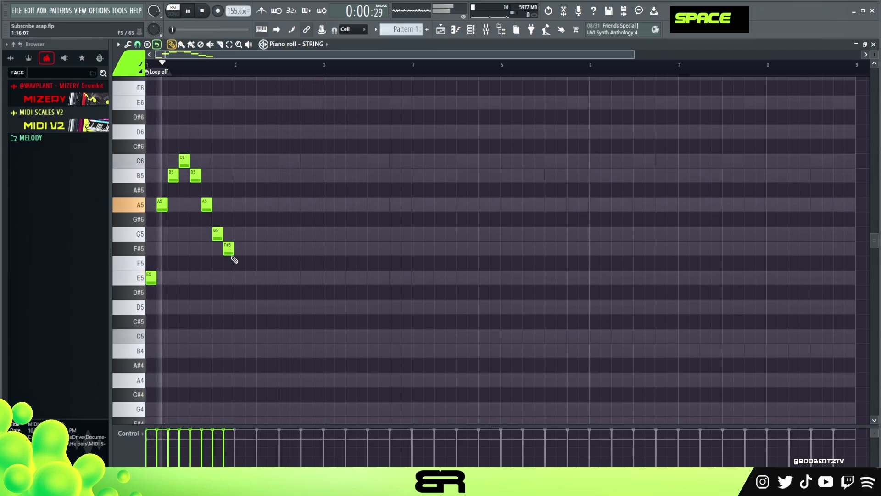
pyautogui.press('space')
# Step: Copy the whole bar 1 STRING phrase into bar 2
pyautogui.press('ctrl')
pyautogui.moveTo(221, 288); pyautogui.dragTo(147, 154)
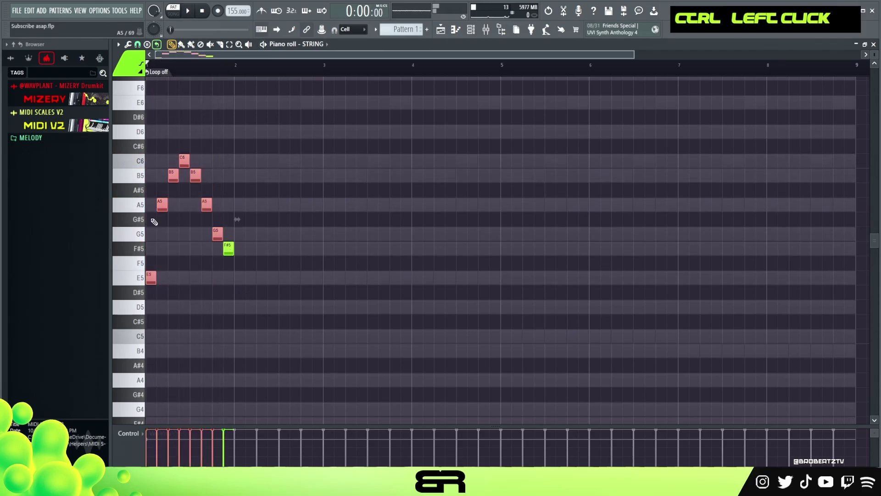
pyautogui.keyDown('ctrl'); pyautogui.keyDown('shift'); pyautogui.click(228, 248); pyautogui.keyUp('shift'); pyautogui.keyUp('ctrl')
pyautogui.moveTo(150, 278); pyautogui.dragTo(239, 279)
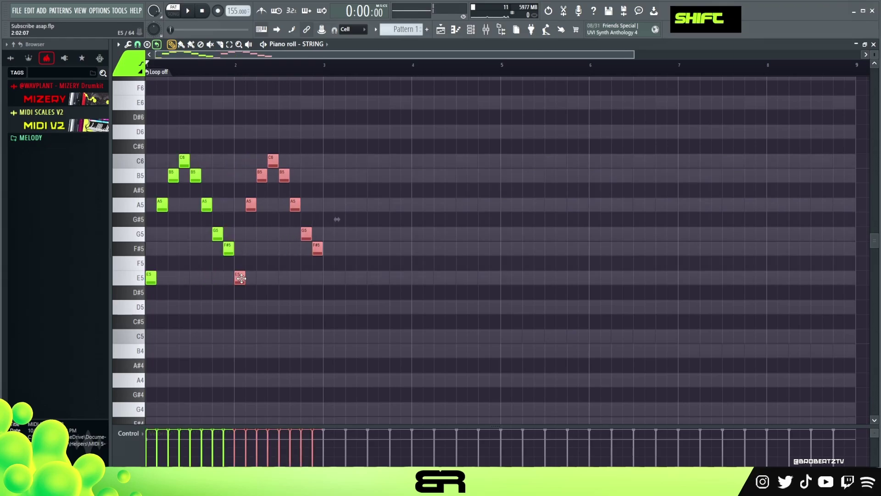
pyautogui.rightClick(306, 255)
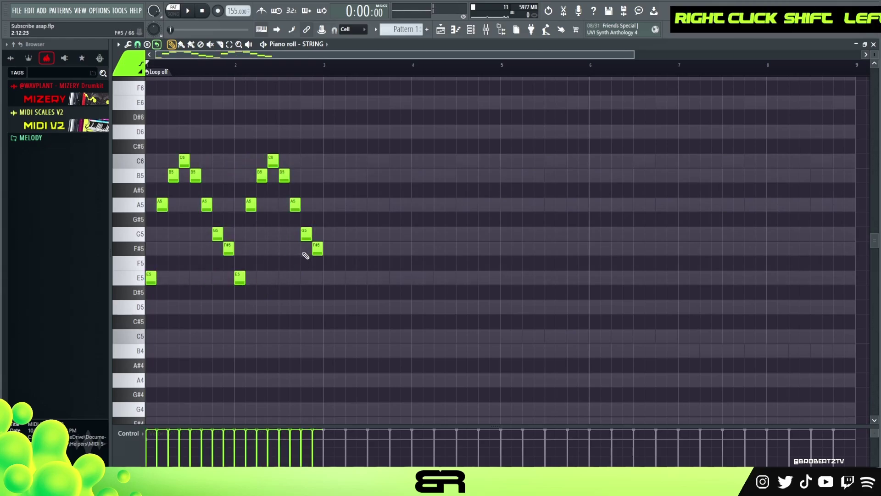
# Step: Replace bar 2's final F#5 by extending G5 to one beat and adding a one-beat B5 above it
pyautogui.click(304, 176)
pyautogui.moveTo(312, 155); pyautogui.dragTo(324, 237)
pyautogui.rightClick(327, 250)
# Step: Play the two-bar STRING phrase and quantize all of its notes
pyautogui.press('space')
pyautogui.hotkey('ctrl', 'a')
pyautogui.hotkey('ctrl', 'q')
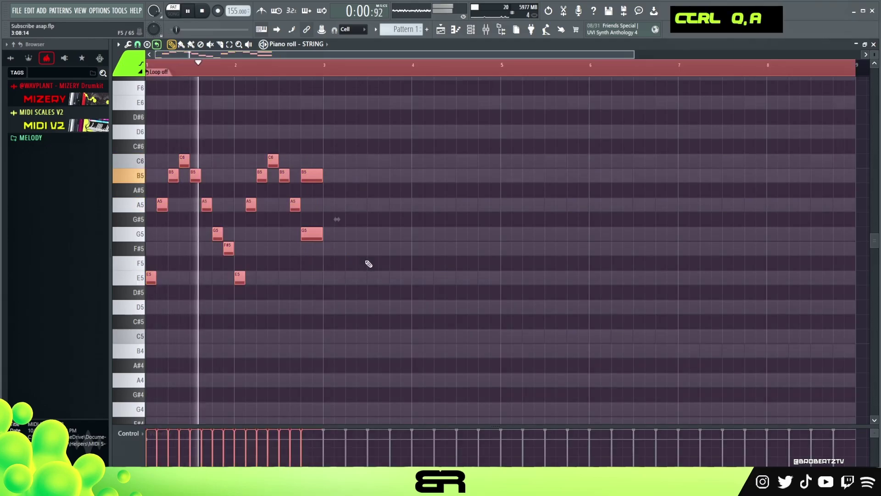
# Step: Play the two-bar STRING phrase, select it and duplicate it three times to fill bars 3 to 8
pyautogui.rightClick(374, 252)
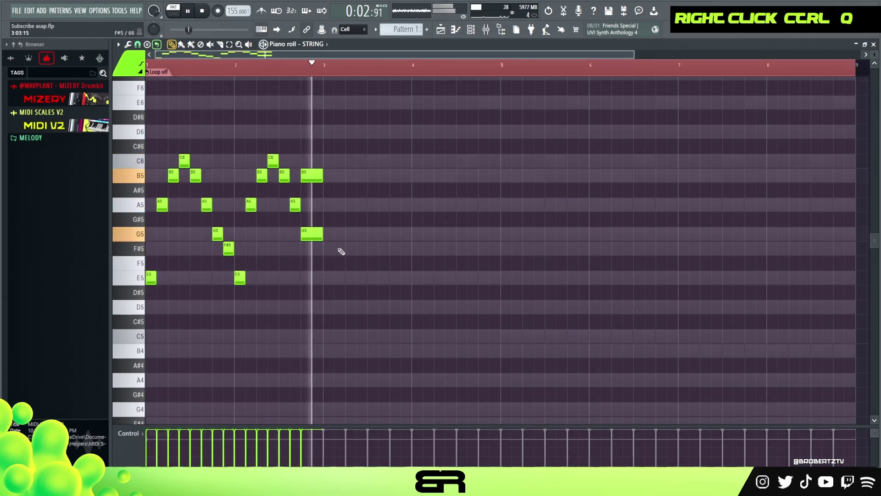
pyautogui.press('space')
pyautogui.doubleClick(307, 68)
pyautogui.moveTo(323, 141); pyautogui.dragTo(146, 300)
pyautogui.hotkey('ctrl', 'b')
pyautogui.hotkey('ctrl', 'b')
pyautogui.hotkey('ctrl', 'b')
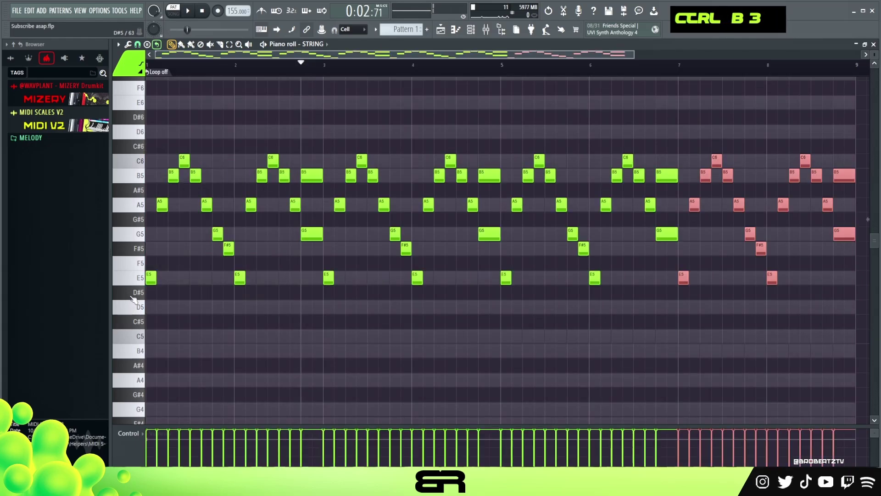
# Step: Lower the E5 notes that open bars 5 and 6 of the STRING part to C5
pyautogui.rightClick(306, 360)
pyautogui.moveTo(497, 303); pyautogui.dragTo(606, 282)
pyautogui.hotkey('shift', 'Down')
pyautogui.hotkey('shift', 'Down')
pyautogui.hotkey('shift', 'Down')
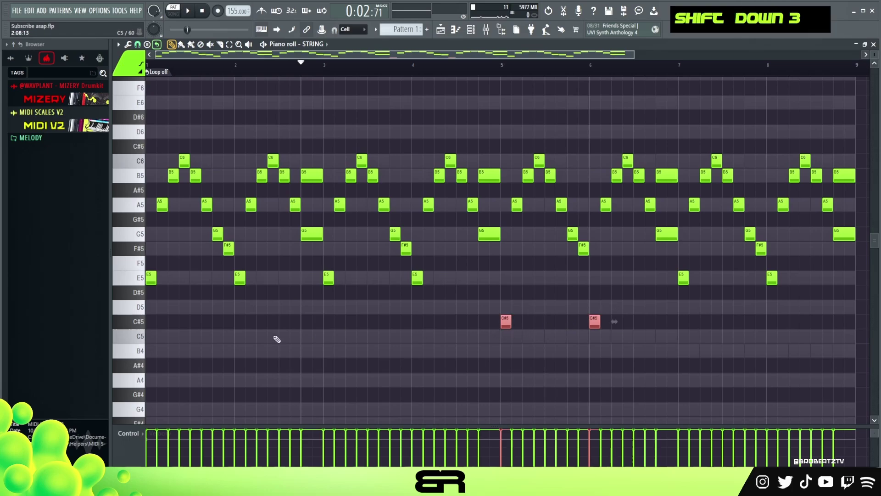
pyautogui.hotkey('shift', 'Down')
pyautogui.moveTo(660, 256); pyautogui.dragTo(775, 299)
pyautogui.hotkey('shift', 'Down')
pyautogui.hotkey('shift', 'Down')
pyautogui.hotkey('shift', 'Down')
pyautogui.hotkey('shift', 'Up')
pyautogui.hotkey('shift', 'Up')
pyautogui.hotkey('shift', 'Up')
# Step: Lower only the opening E5 of bar 7 by five semitones to B4 and clear the selection
pyautogui.keyDown('ctrl'); pyautogui.click(684, 278); pyautogui.keyUp('ctrl')
pyautogui.hotkey('shift', 'Down')
pyautogui.hotkey('shift', 'Down')
pyautogui.hotkey('shift', 'Down')
pyautogui.hotkey('shift', 'Down')
pyautogui.hotkey('shift', 'Down')
pyautogui.rightClick(670, 321)
# Step: Play the STRING melody from bar 4 through bar 8
pyautogui.click(435, 66)
pyautogui.press('space')
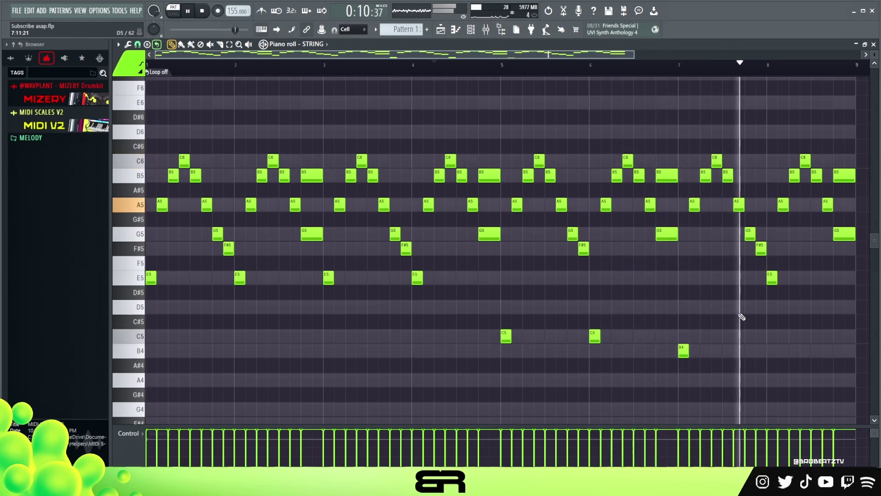
pyautogui.moveTo(722, 302); pyautogui.dragTo(784, 250)
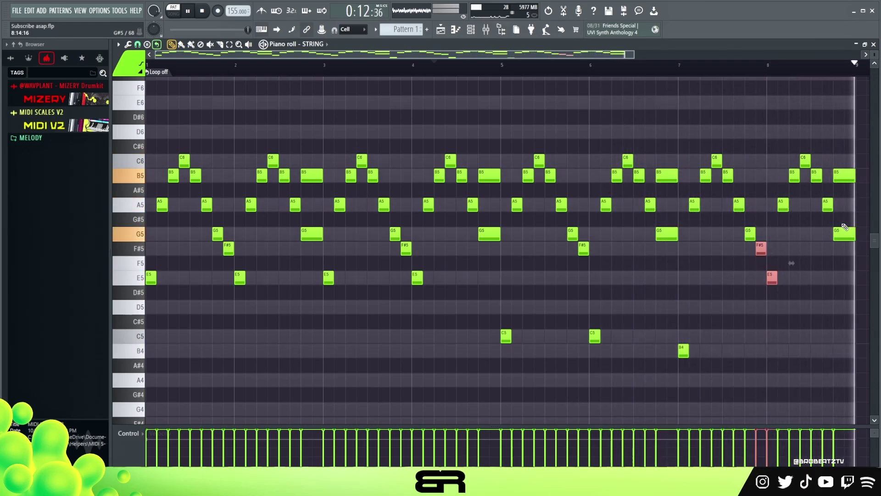
pyautogui.press('space')
pyautogui.rightClick(597, 148)
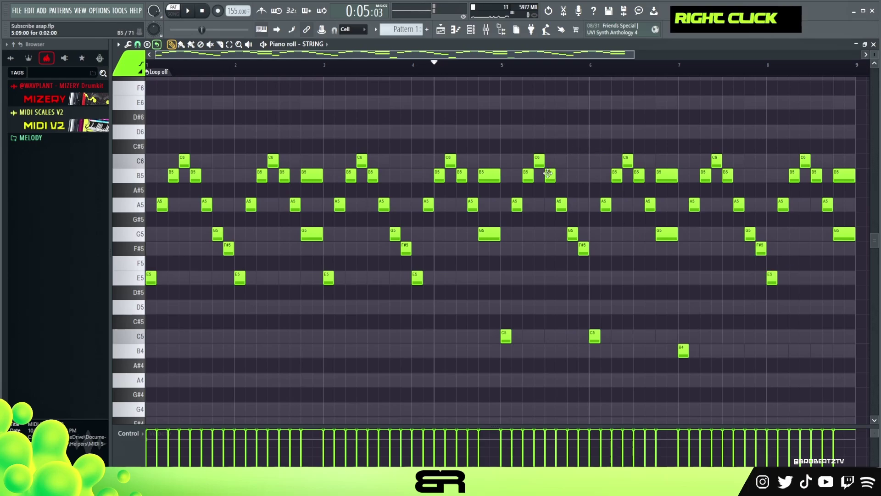
# Step: Open the KEY channel's instrument, audition its EPiano Dreams preset and close the instrument window
pyautogui.press('F6')
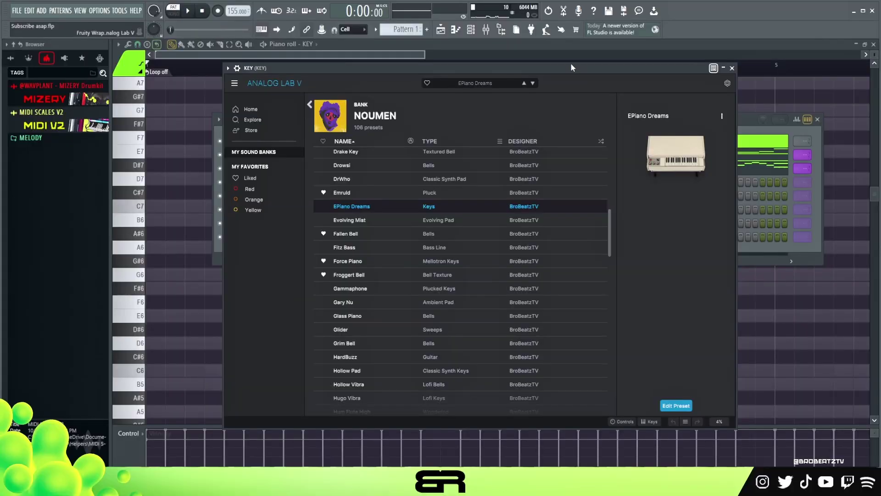
pyautogui.moveTo(426, 74)
pyautogui.mouseDown()
pyautogui.moveTo(445, 83)
pyautogui.moveTo(442, 73)
pyautogui.mouseUp()
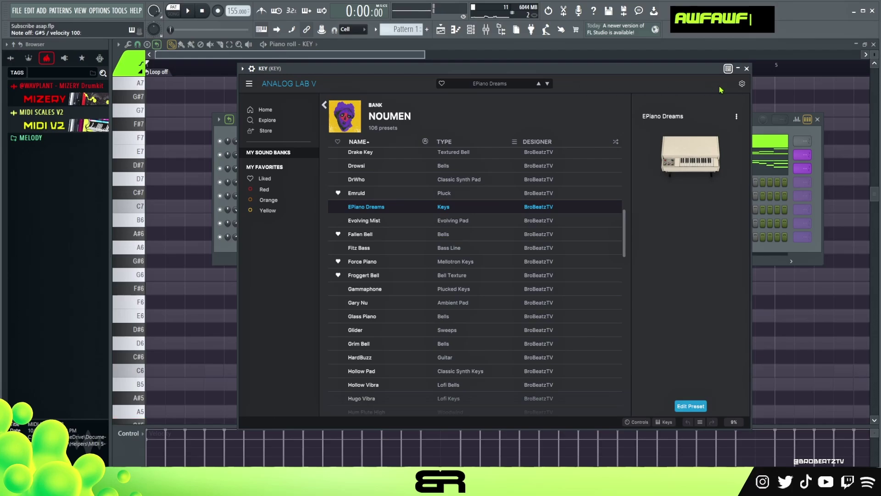
pyautogui.click(746, 69)
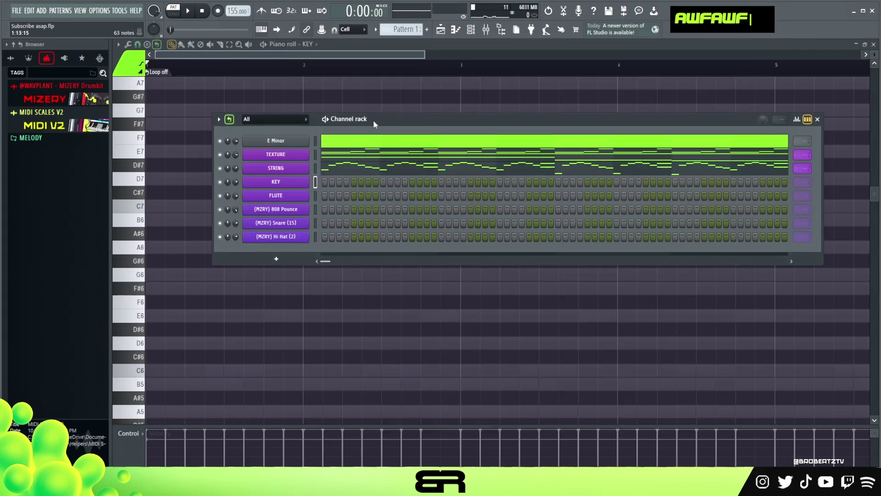
# Step: Enter an ascending half-beat run B5, C6, D6, E6, F#6, G6, A6, B6 across bar 2 of the KEY part
pyautogui.rightClick(354, 295)
pyautogui.click(310, 384)
pyautogui.click(327, 370)
pyautogui.click(346, 343)
pyautogui.click(365, 315)
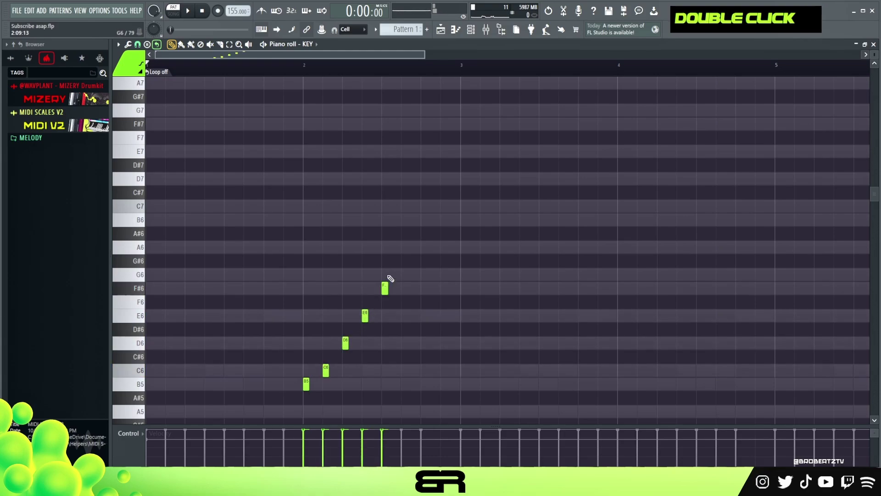
pyautogui.click(423, 248)
pyautogui.click(443, 220)
# Step: Select the ascending half-beat run in bar 2 of the KEY part and delete all its notes
pyautogui.moveTo(474, 185); pyautogui.dragTo(243, 398)
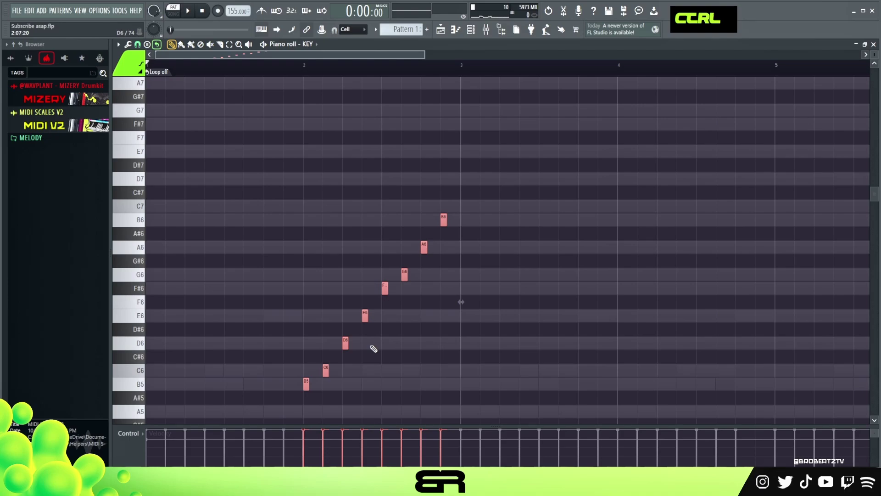
pyautogui.rightClick(386, 347)
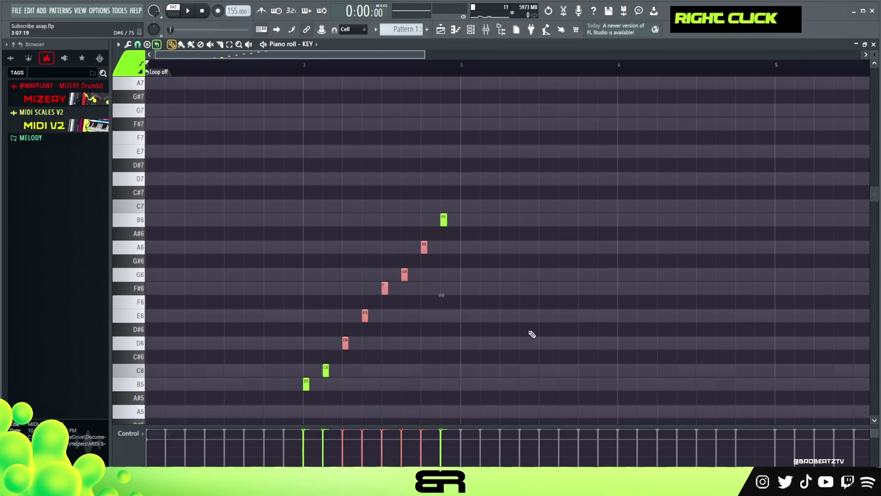
pyautogui.rightClick(530, 333)
pyautogui.moveTo(494, 186); pyautogui.dragTo(295, 370)
pyautogui.press('Delete')
pyautogui.rightClick(307, 384)
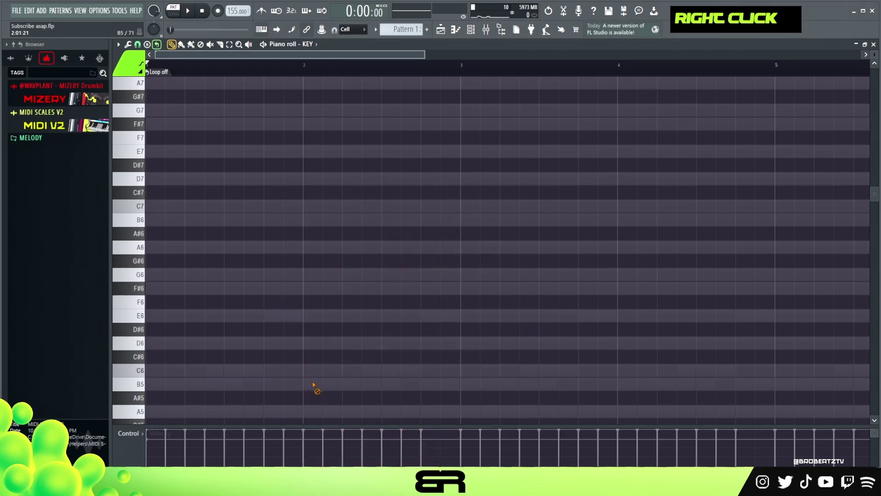
# Step: Set the piano roll snap to 1/6 beat and play the pattern to find the spot for the KEY run
pyautogui.click(137, 45)
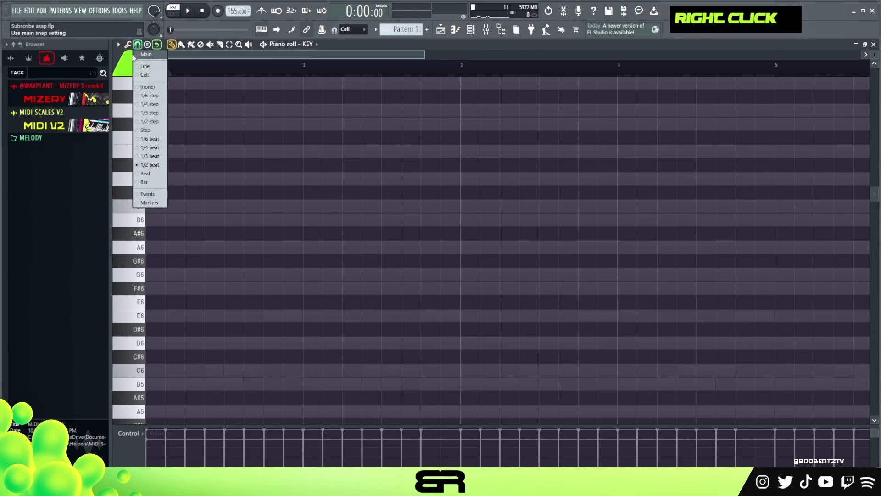
pyautogui.click(145, 139)
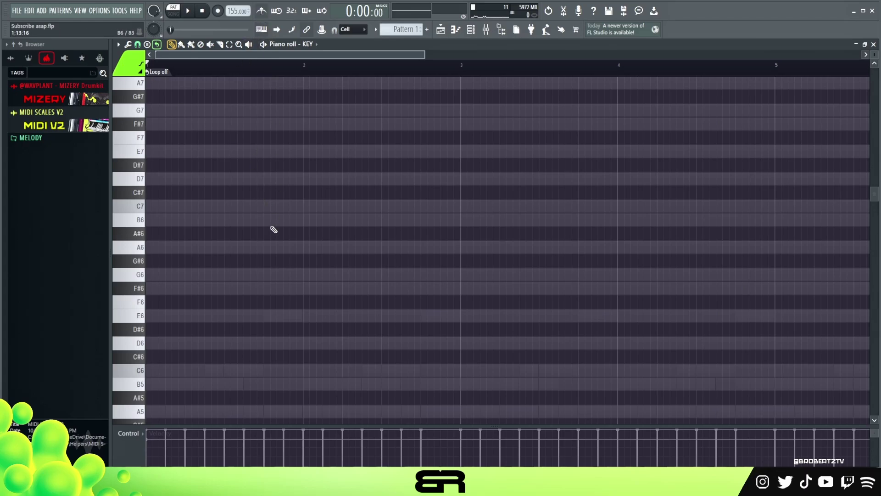
pyautogui.press('space')
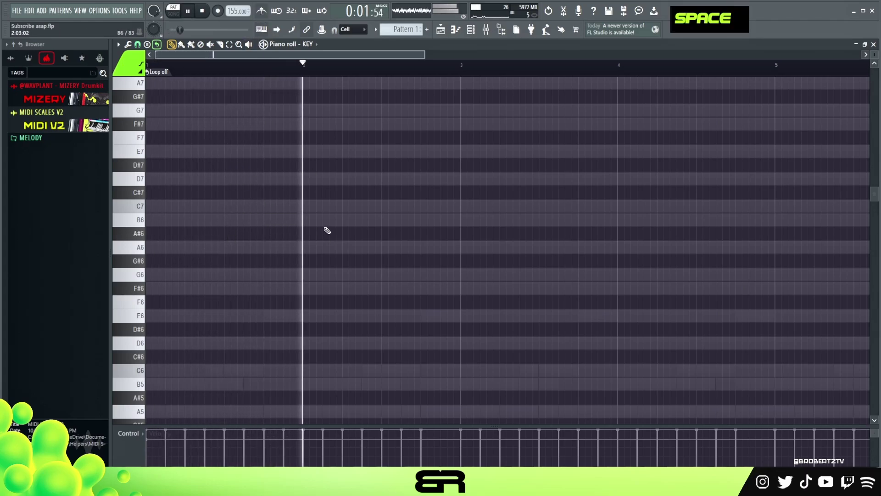
pyautogui.press('space')
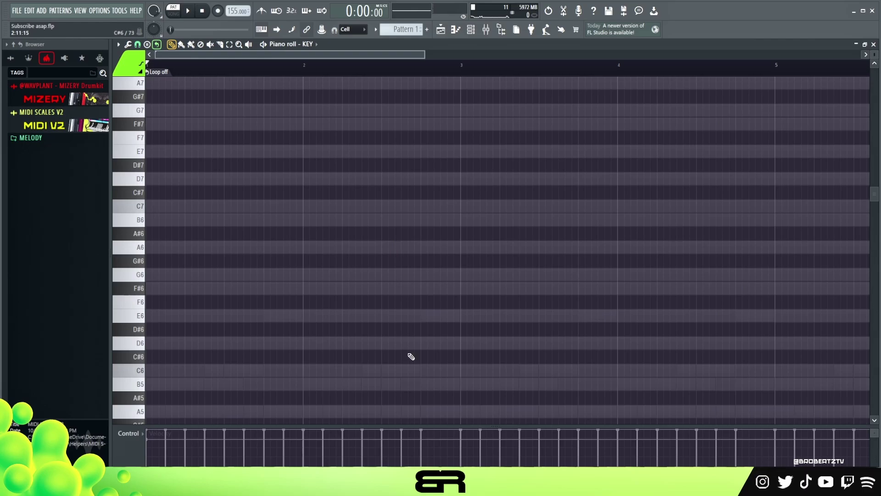
# Step: Enter a rising 1/6-beat KEY run of A5, B5, C6, E6, F#6 and G6 starting on beat 3 of bar 2
pyautogui.scroll(-1, 387, 393)
pyautogui.click(385, 371)
pyautogui.click(403, 332)
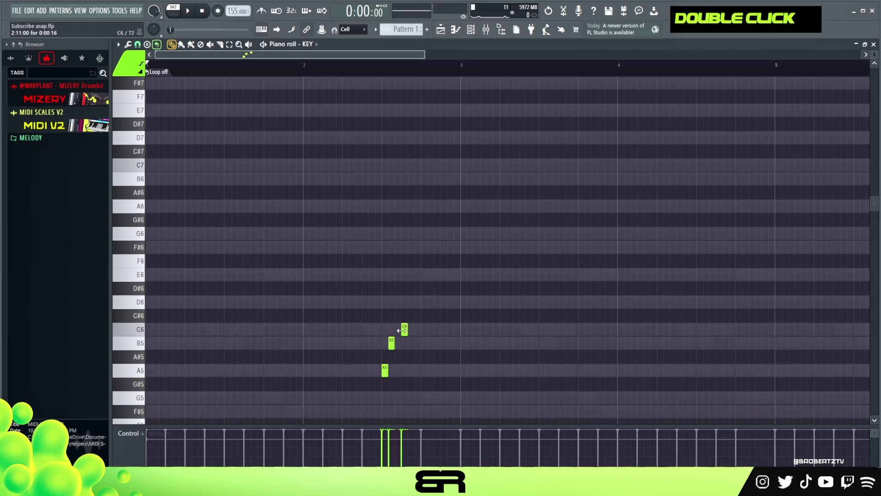
pyautogui.click(399, 330)
pyautogui.moveTo(413, 313); pyautogui.dragTo(408, 269)
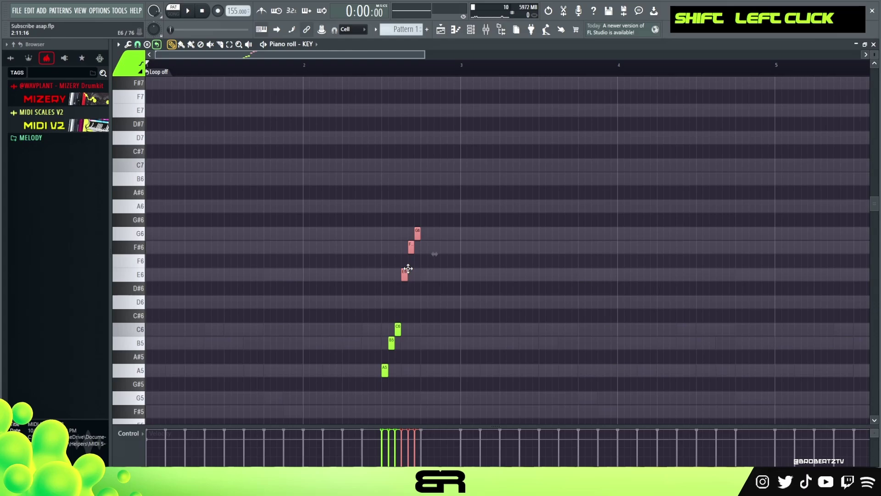
# Step: Extend the rising KEY run with 1/6-beat notes B6, C7, G7 and F#7, and play it back
pyautogui.moveTo(430, 226); pyautogui.dragTo(424, 179)
pyautogui.moveTo(426, 214); pyautogui.dragTo(438, 250)
pyautogui.hotkey('ctrl', 'Up')
pyautogui.rightClick(466, 201)
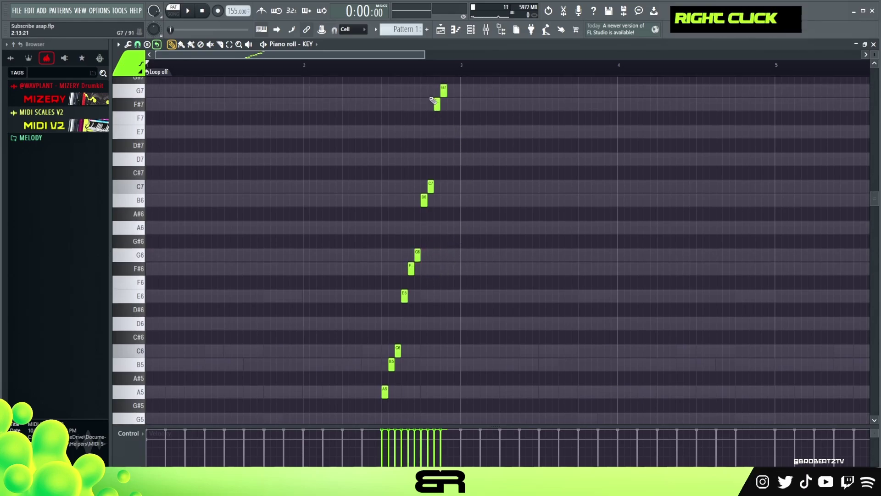
pyautogui.press('space')
pyautogui.scroll(-1, 461, 221)
pyautogui.scroll(1, 460, 221)
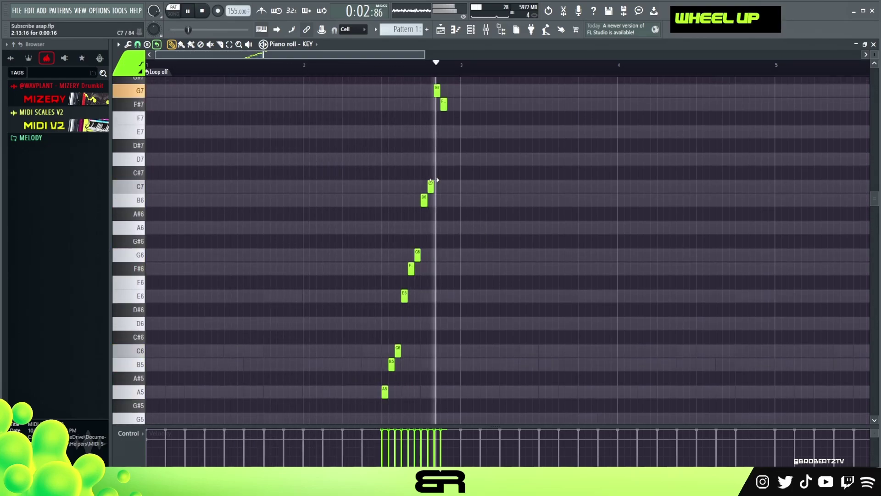
pyautogui.press('space')
# Step: Enter a descending 1/6-beat KEY run of G6, F#6, E6, C6, B5 and A5 from the start of bar 3
pyautogui.click(462, 186)
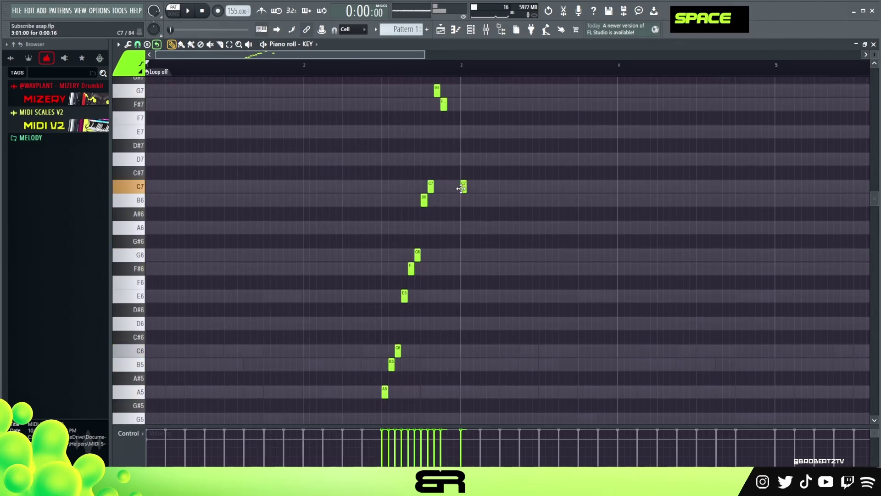
pyautogui.moveTo(461, 193); pyautogui.dragTo(458, 256)
pyautogui.click(469, 270)
pyautogui.click(483, 350)
pyautogui.click(490, 365)
pyautogui.click(496, 391)
# Step: Play the pattern to check the rising and falling KEY run, restarting from within bar 2
pyautogui.press('space')
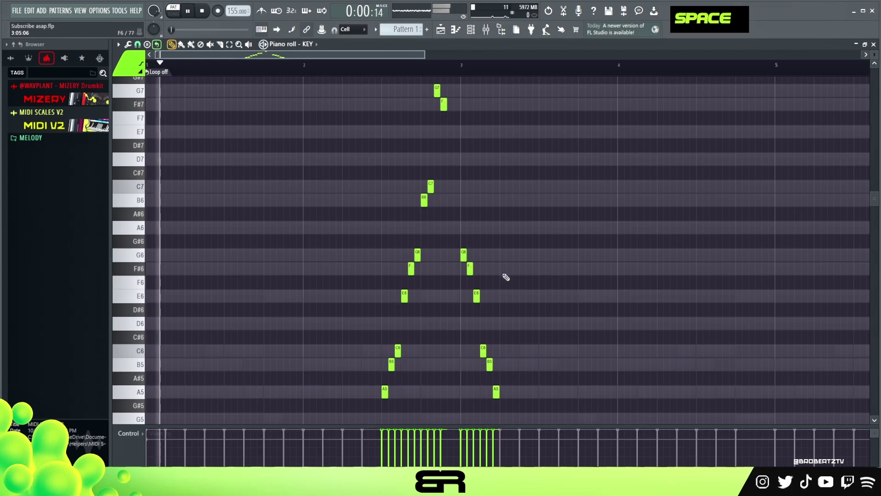
pyautogui.press('space')
pyautogui.click(471, 29)
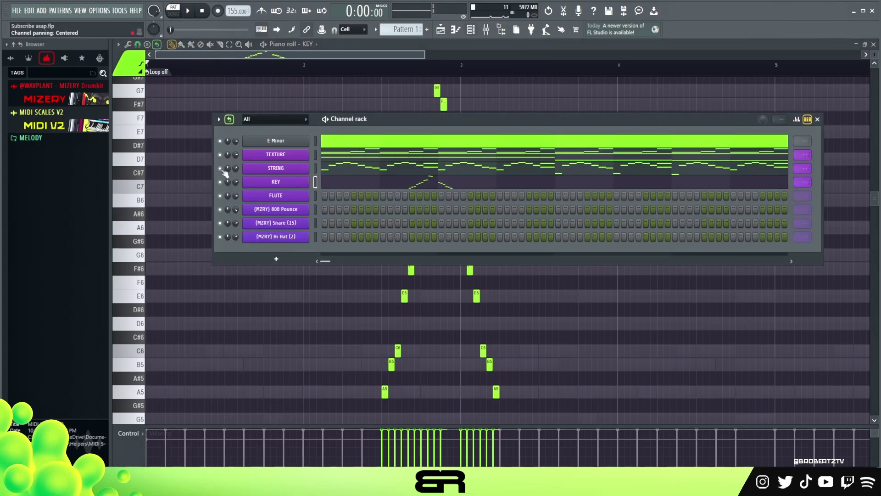
pyautogui.rightClick(362, 82)
pyautogui.rightClick(338, 69)
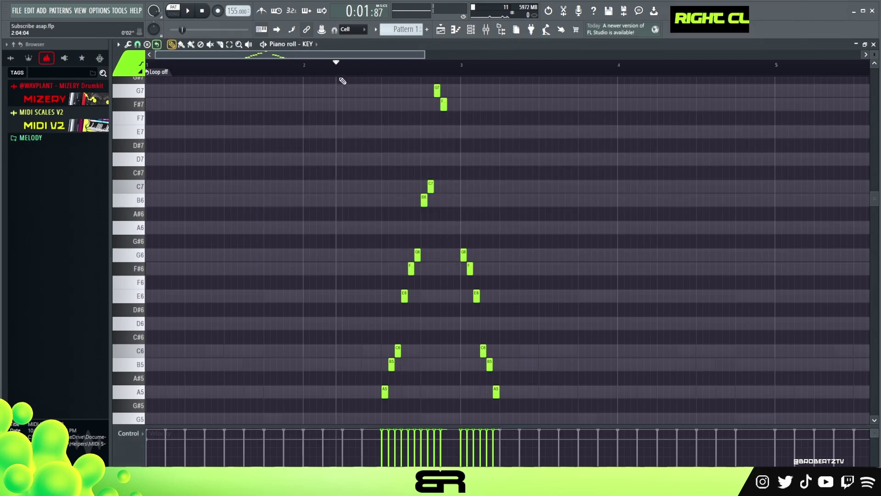
pyautogui.press('space')
pyautogui.press('space')
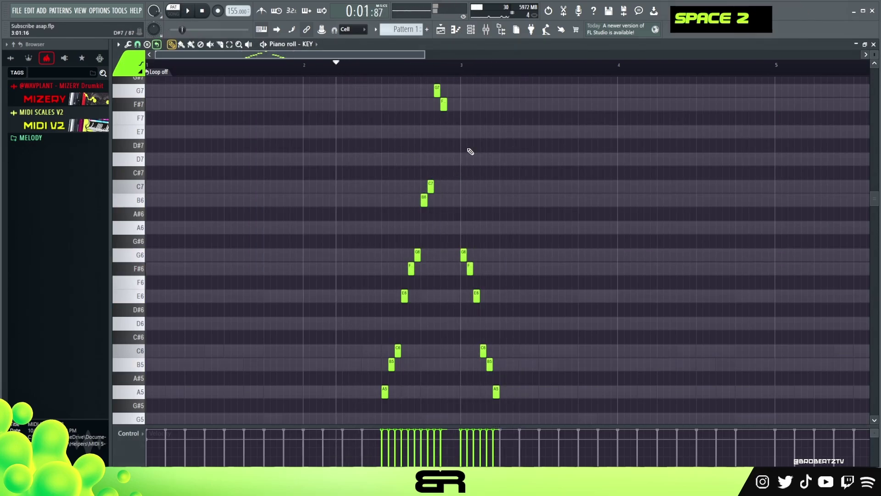
# Step: Set the snap to 1/2 beat, select the first four bars of the KEY part and duplicate them into bars 5 to 8
pyautogui.scroll(-2, 417, 70)
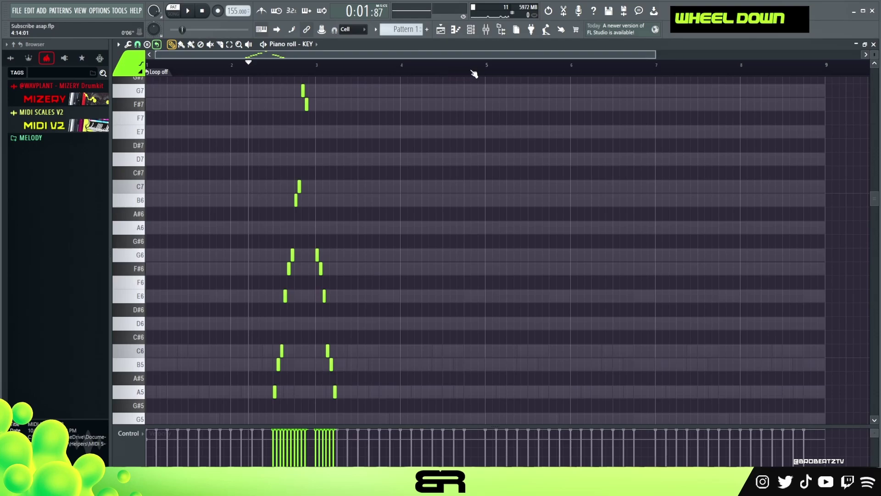
pyautogui.click(138, 44)
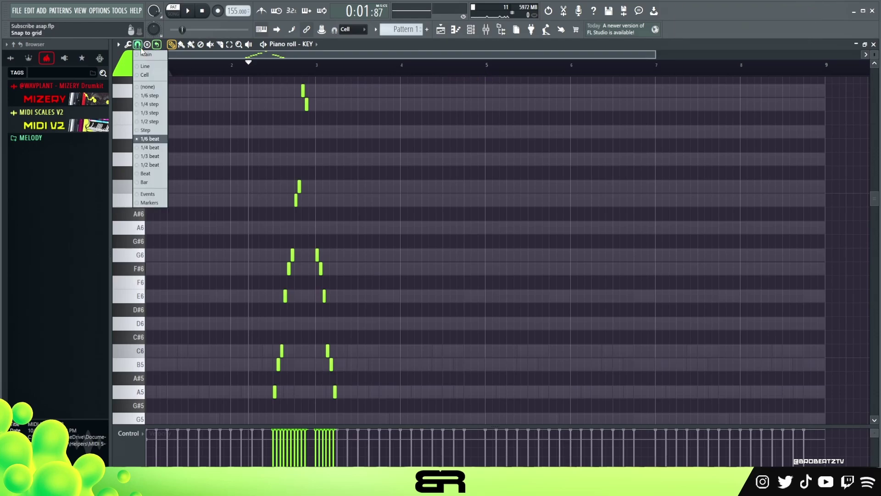
pyautogui.click(151, 165)
pyautogui.moveTo(489, 77); pyautogui.dragTo(183, 110)
pyautogui.hotkey('ctrl', 'b')
pyautogui.doubleClick(510, 68)
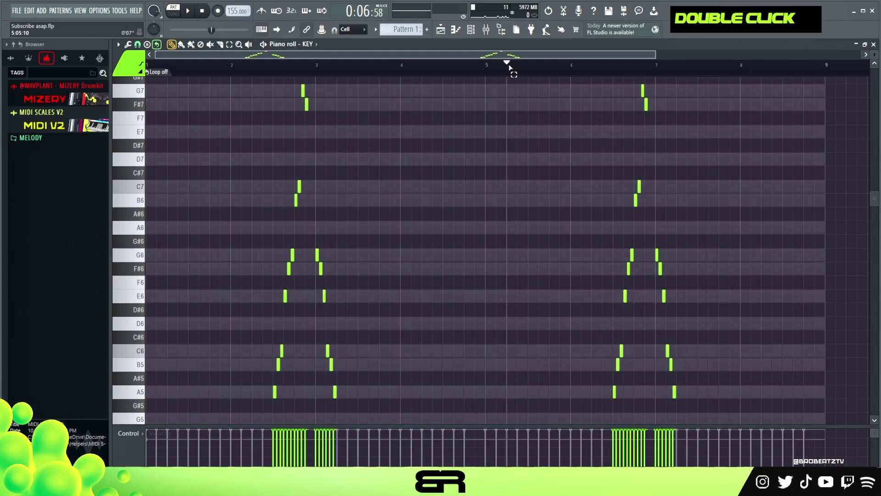
# Step: Open the FLUTE channel's instrument, audition a few Wooden Transverse Flute notes and close its window
pyautogui.click(469, 30)
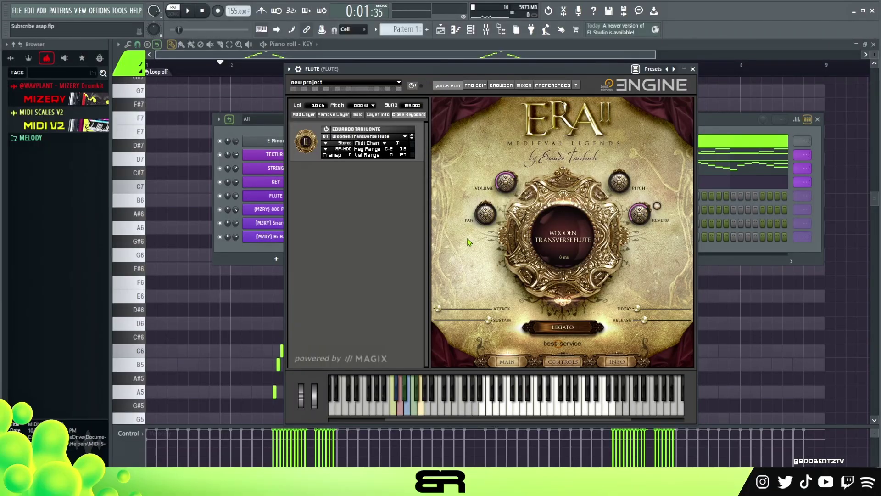
pyautogui.click(529, 415)
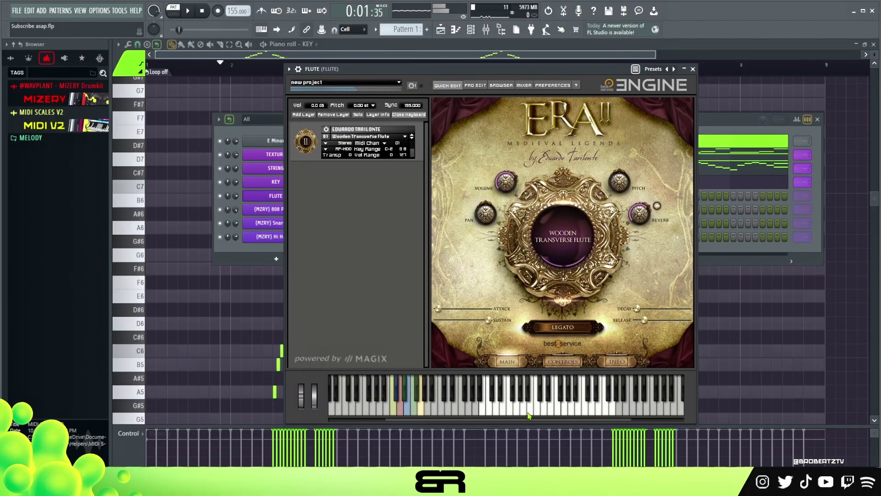
pyautogui.click(565, 412)
pyautogui.click(578, 412)
pyautogui.click(692, 69)
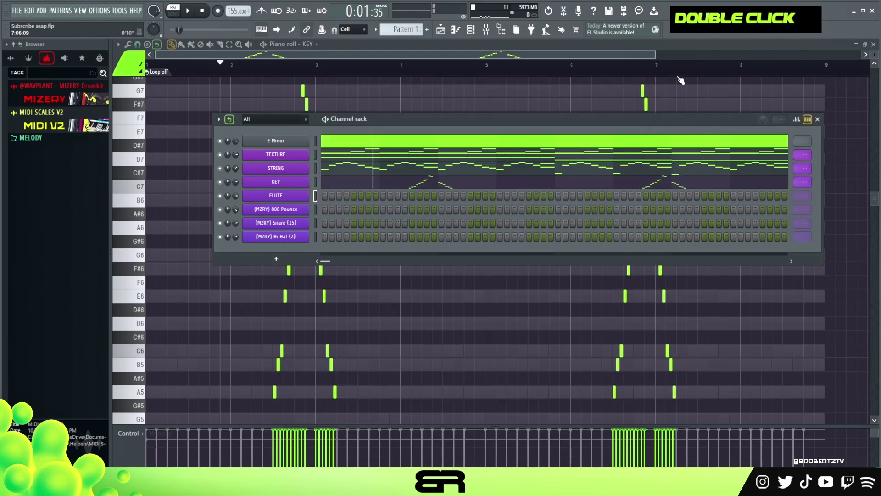
# Step: Open the FLUTE channel's empty piano roll, fit most of the eight bars in view and play the pattern from the start
pyautogui.rightClick(310, 193)
pyautogui.click(318, 195)
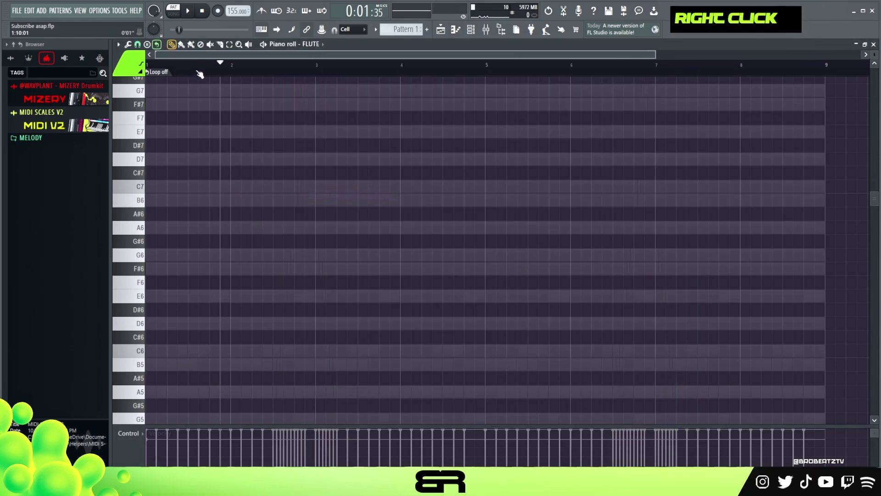
pyautogui.scroll(3, 187, 72)
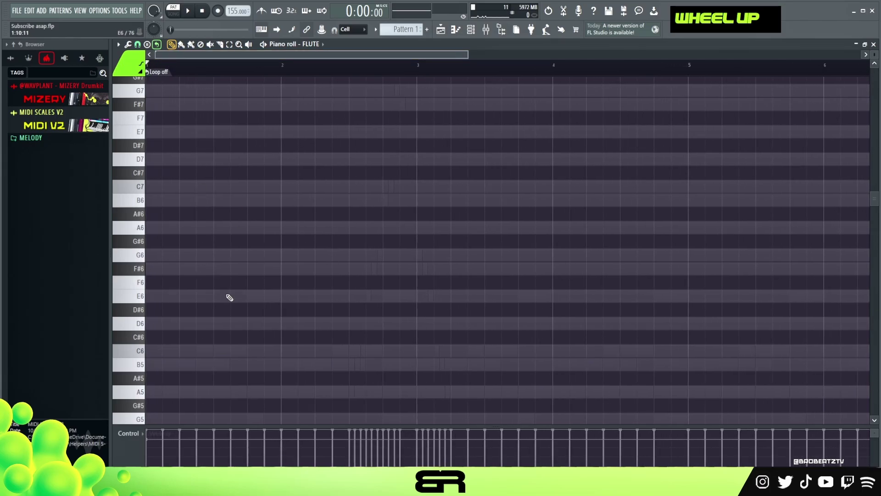
pyautogui.moveTo(467, 53); pyautogui.dragTo(626, 78)
pyautogui.press('space')
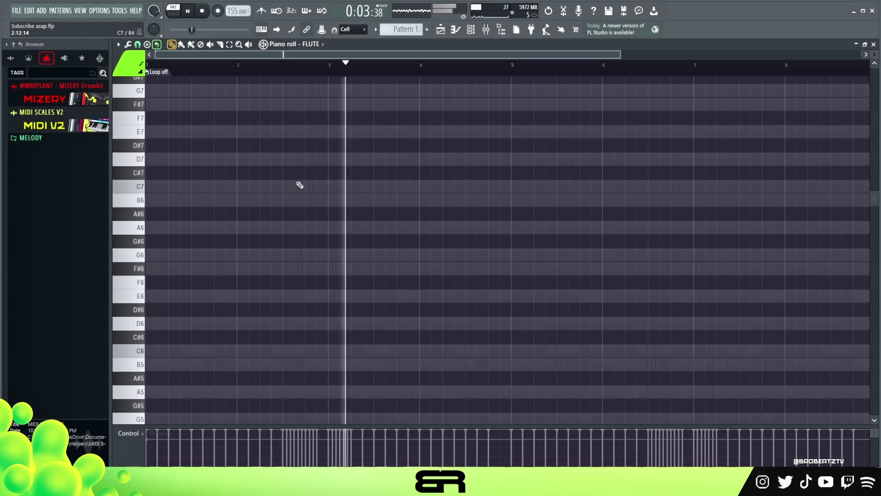
# Step: Set the snap to 1/3 beat, place short FLUTE notes at E6, C6 and B5 late in bar 2, and play them
pyautogui.press('space')
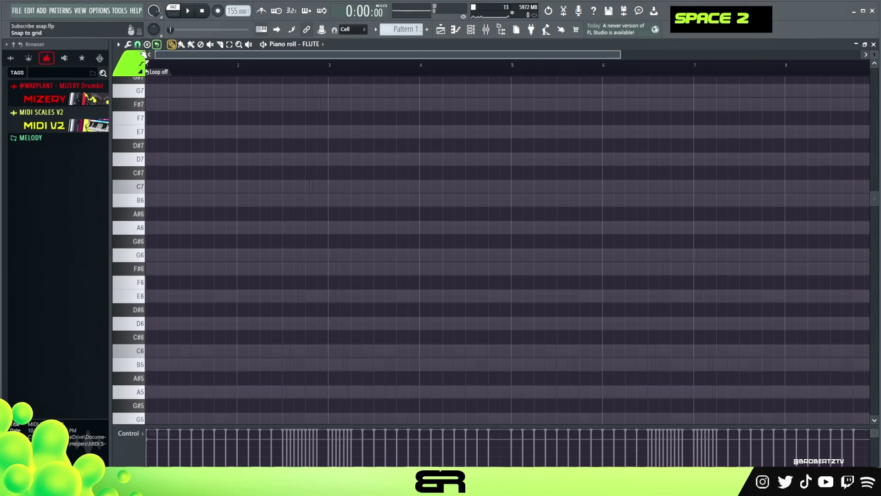
pyautogui.click(137, 44)
pyautogui.click(151, 156)
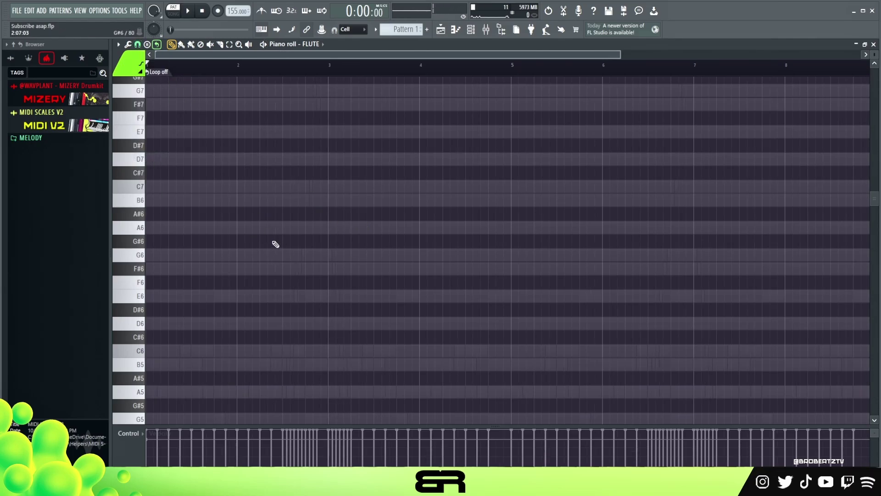
pyautogui.click(471, 30)
pyautogui.rightClick(213, 266)
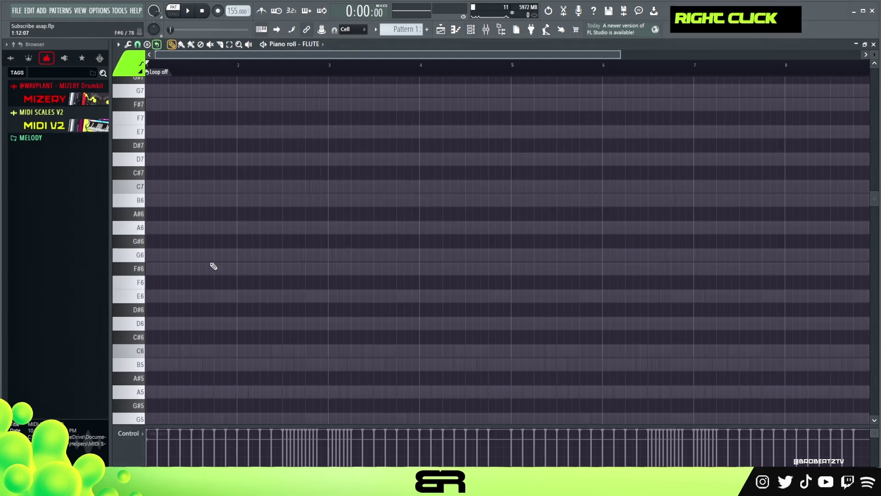
pyautogui.click(308, 296)
pyautogui.click(315, 296)
pyautogui.click(308, 323)
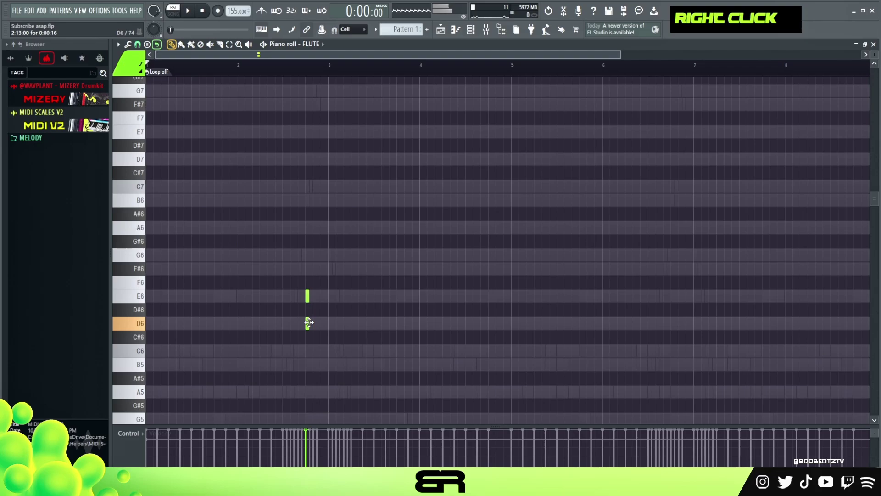
pyautogui.click(315, 351)
pyautogui.click(321, 364)
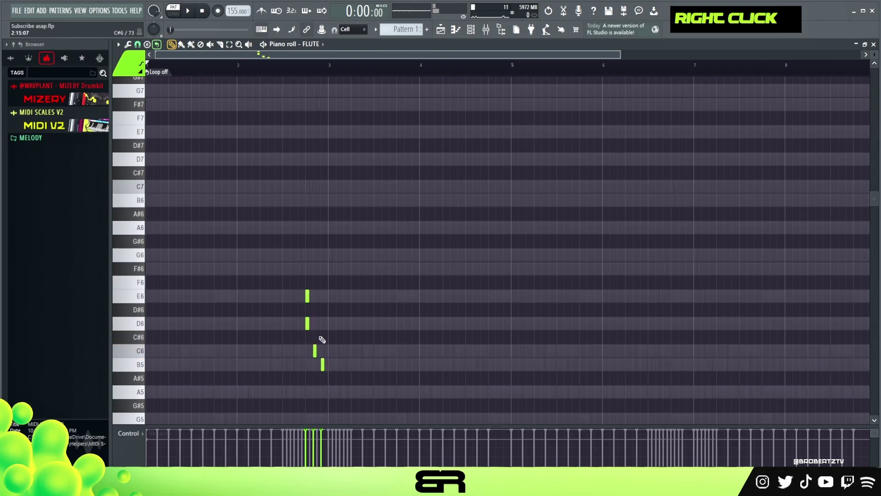
pyautogui.press('space')
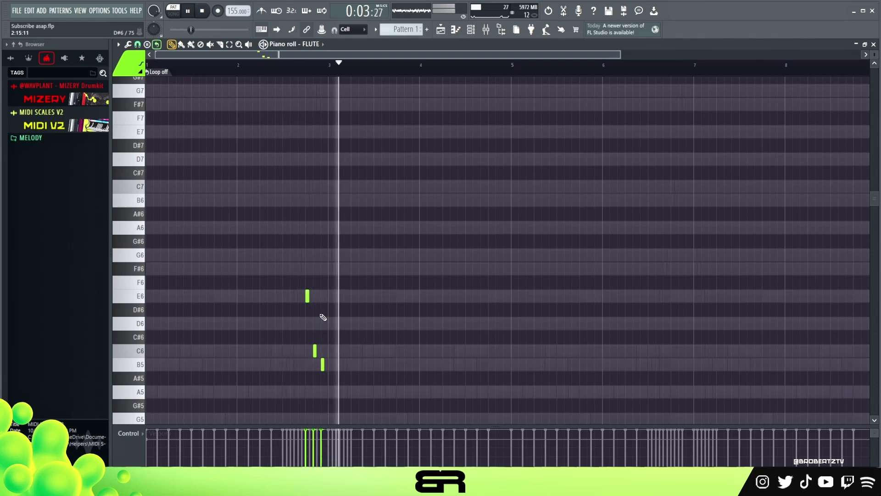
pyautogui.press('space')
# Step: Set the snap to 1/2 beat, respace the E6, C6 and B5 notes from late bar 2 into bar 3, and lengthen each to half a beat
pyautogui.scroll(2, 320, 69)
pyautogui.click(137, 45)
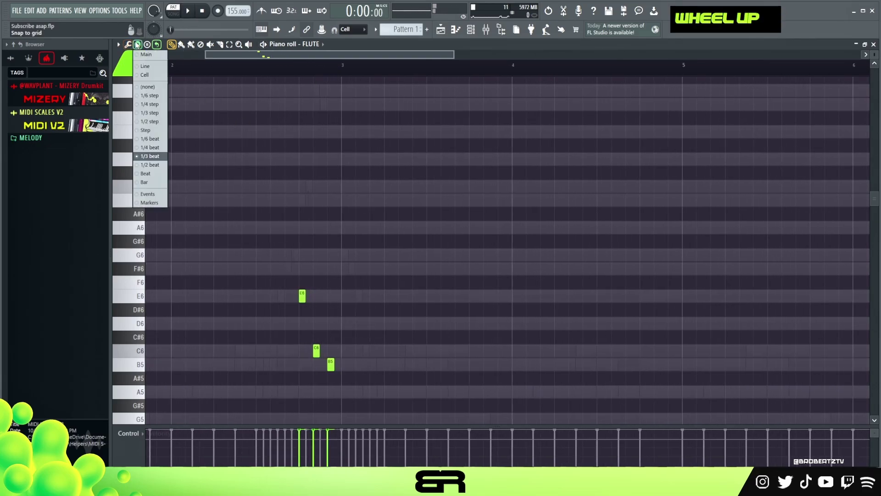
pyautogui.click(151, 164)
pyautogui.rightClick(302, 299)
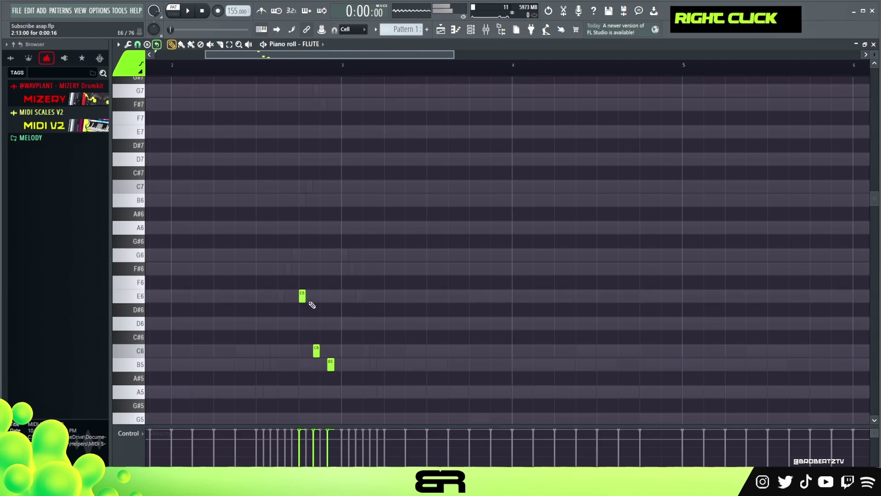
pyautogui.rightClick(330, 363)
pyautogui.click(366, 364)
pyautogui.click(345, 366)
pyautogui.rightClick(366, 366)
pyautogui.keyDown('ctrl'); pyautogui.moveTo(378, 375); pyautogui.dragTo(323, 305); pyautogui.keyUp('ctrl')
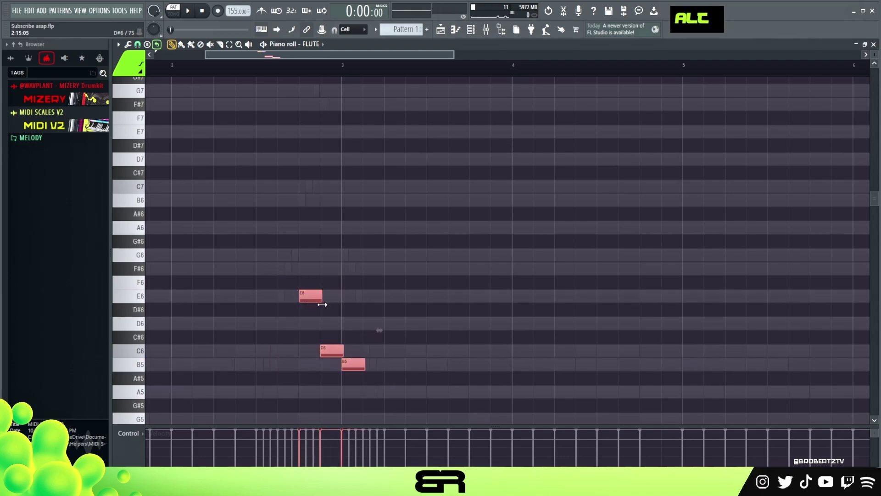
# Step: Play the pattern to check the three-note FLUTE phrase against the other parts
pyautogui.press('space')
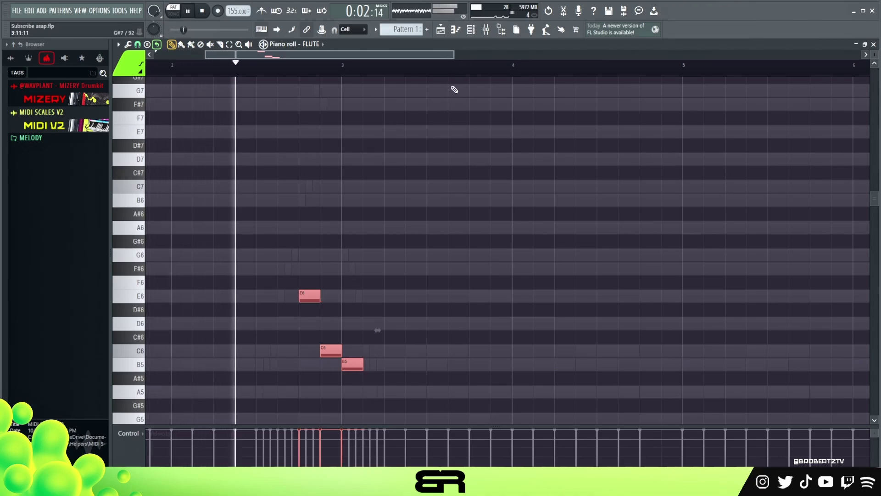
pyautogui.rightClick(454, 228)
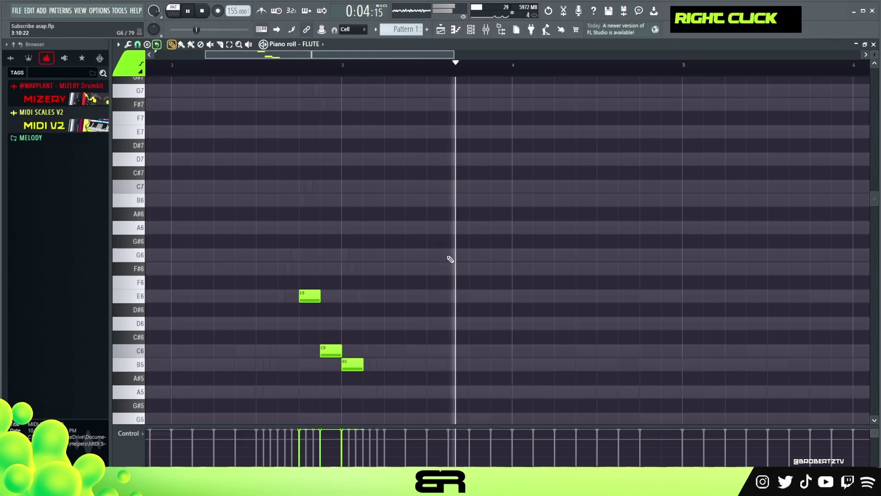
pyautogui.press('space')
# Step: Duplicate the three-note phrase two bars later and change the copy's pitches to G5, B5 and A5
pyautogui.press('ctrl')
pyautogui.moveTo(271, 269); pyautogui.dragTo(408, 413)
pyautogui.moveTo(320, 294); pyautogui.dragTo(662, 290)
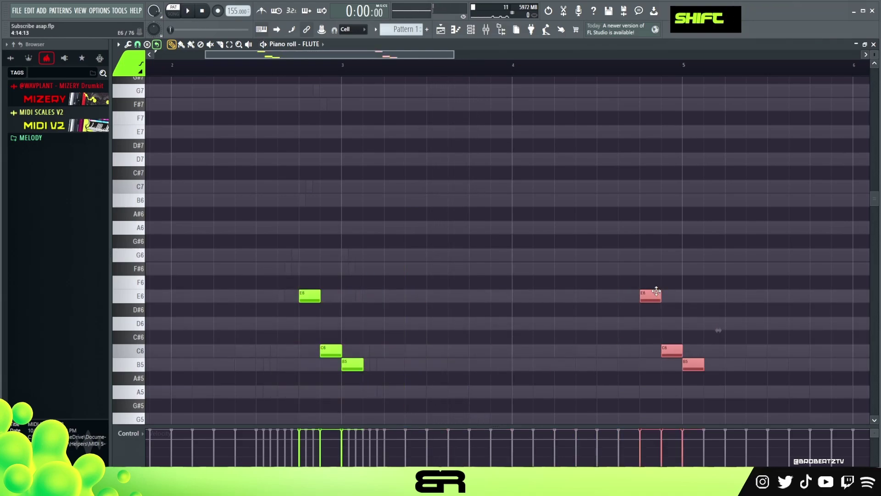
pyautogui.rightClick(651, 318)
pyautogui.moveTo(649, 295); pyautogui.dragTo(650, 364)
pyautogui.moveTo(671, 305); pyautogui.dragTo(691, 346)
pyautogui.click(691, 318)
# Step: Play the pattern to check both FLUTE phrases, with most of the eight bars in view
pyautogui.press('space')
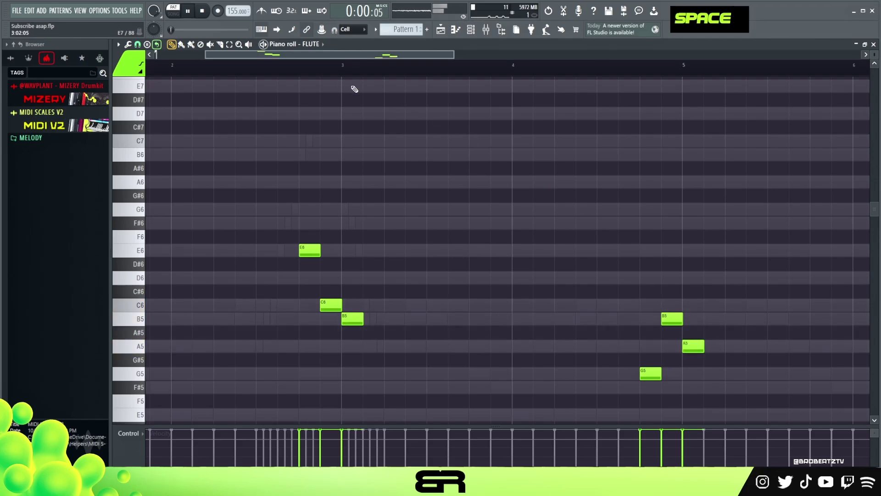
pyautogui.scroll(-2, 361, 113)
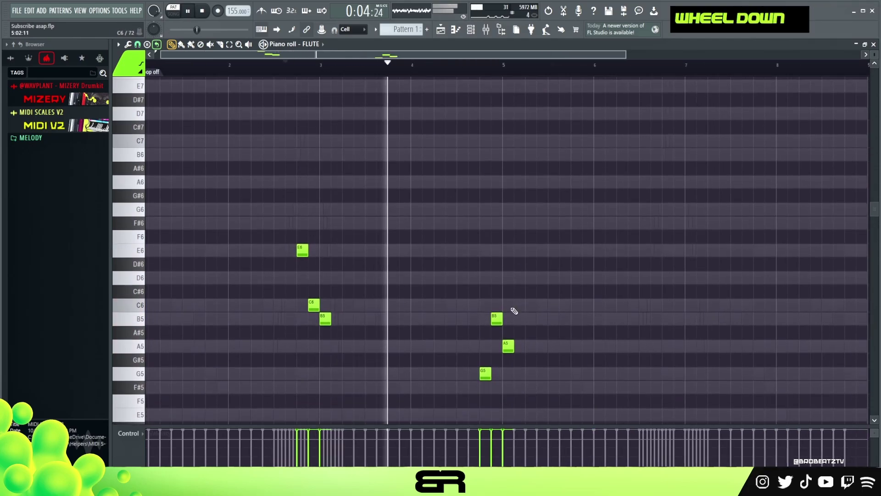
pyautogui.press('space')
# Step: Try the second phrase's last two notes at C6 and B5
pyautogui.moveTo(496, 318); pyautogui.dragTo(497, 305)
pyautogui.moveTo(507, 346); pyautogui.dragTo(507, 319)
pyautogui.click(485, 373)
pyautogui.click(497, 305)
pyautogui.click(508, 320)
pyautogui.keyDown('ctrl'); pyautogui.click(509, 320); pyautogui.keyUp('ctrl')
pyautogui.keyDown('ctrl'); pyautogui.click(499, 304); pyautogui.keyUp('ctrl')
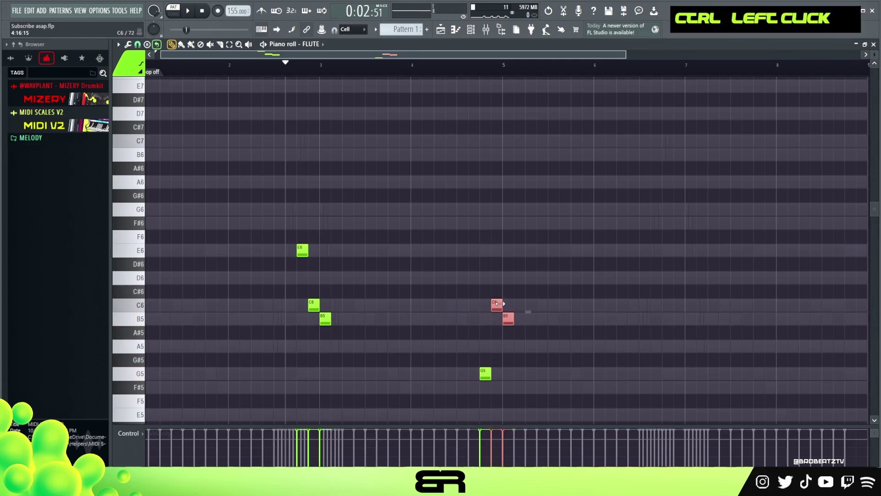
pyautogui.moveTo(495, 304); pyautogui.dragTo(507, 347)
pyautogui.rightClick(504, 361)
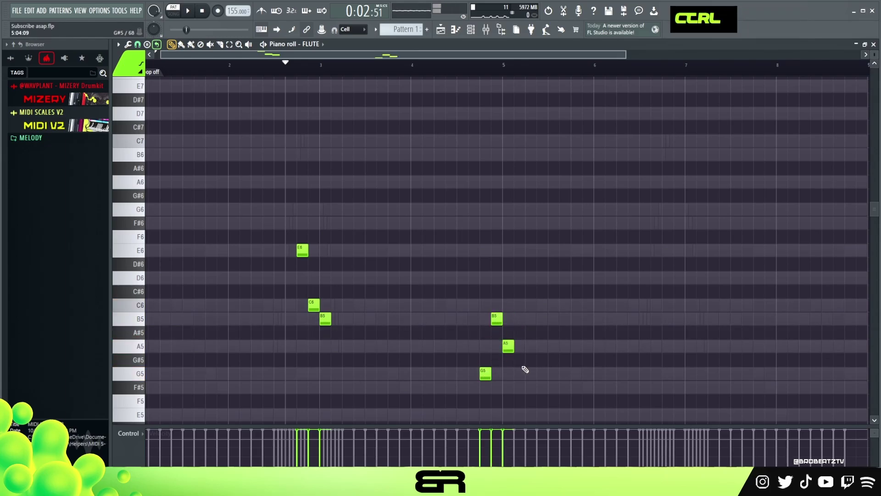
# Step: Duplicate both FLUTE phrases four bars later, lining the copies up with the same positions in the second half
pyautogui.hotkey('ctrl', 'a')
pyautogui.moveTo(303, 251); pyautogui.dragTo(688, 254)
pyautogui.scroll(-1, 473, 74)
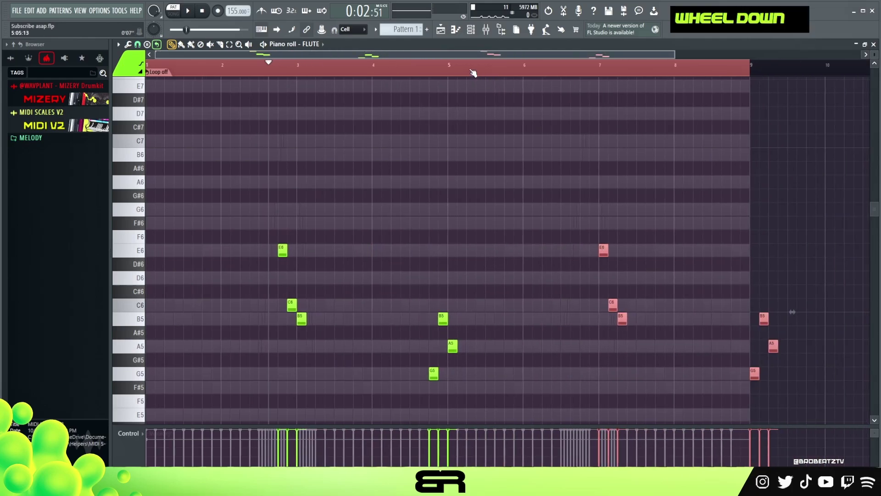
pyautogui.moveTo(606, 251); pyautogui.dragTo(584, 254)
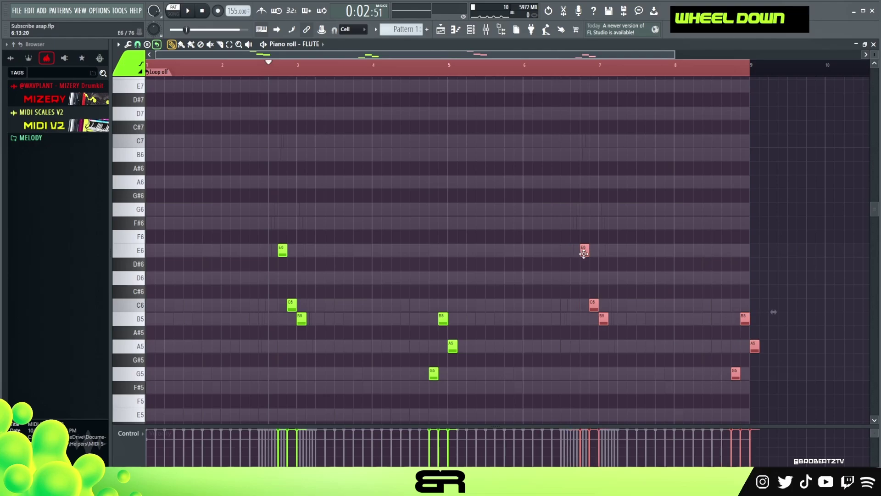
# Step: Shift the copied G5, B5, A5 phrase half a beat earlier so it ends at the end of bar 8
pyautogui.rightClick(672, 283)
pyautogui.keyDown('ctrl'); pyautogui.moveTo(712, 299); pyautogui.dragTo(788, 388); pyautogui.keyUp('ctrl')
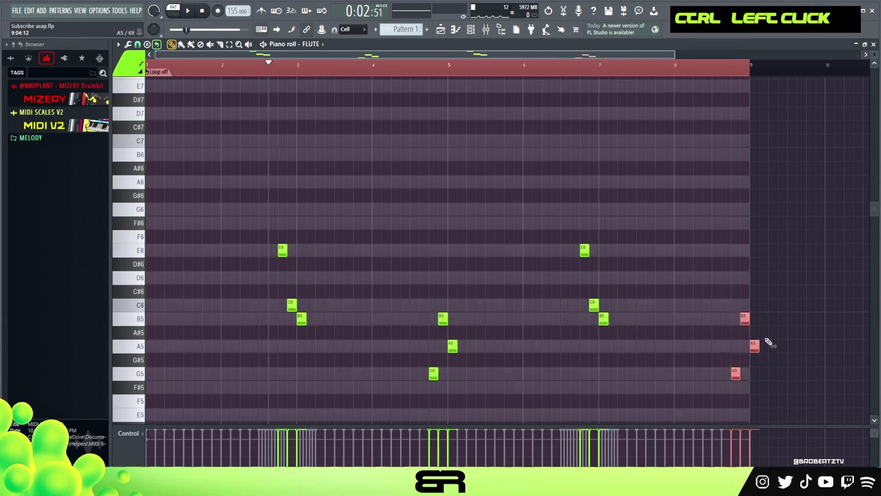
pyautogui.keyDown('ctrl'); pyautogui.click(744, 319); pyautogui.keyUp('ctrl')
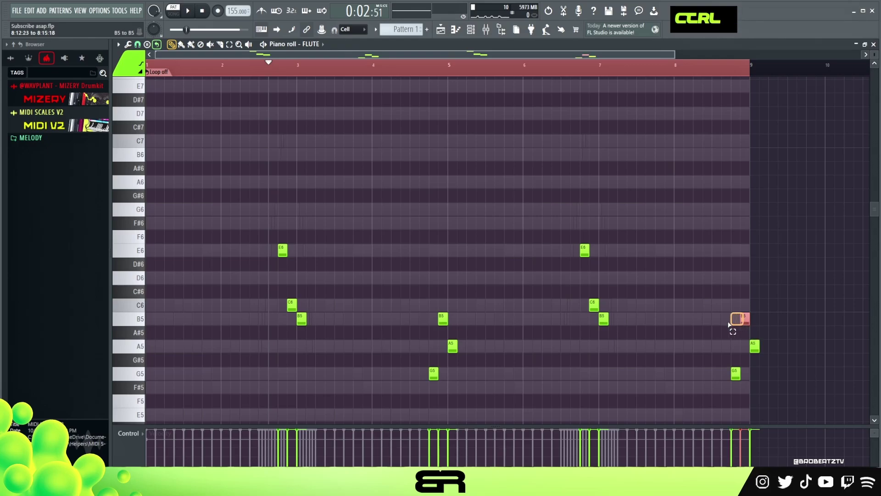
pyautogui.keyDown('ctrl'); pyautogui.moveTo(727, 308); pyautogui.dragTo(775, 409); pyautogui.keyUp('ctrl')
pyautogui.moveTo(748, 322)
pyautogui.mouseDown()
pyautogui.moveTo(732, 323)
pyautogui.moveTo(739, 320)
pyautogui.mouseUp()
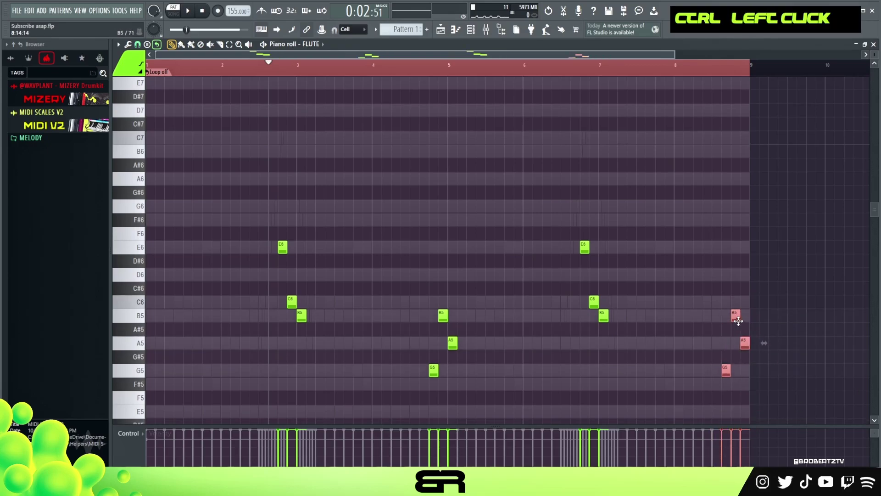
pyautogui.rightClick(677, 206)
# Step: Play the pattern from within bar 6 to check the second half of the FLUTE part
pyautogui.click(545, 69)
pyautogui.press('space')
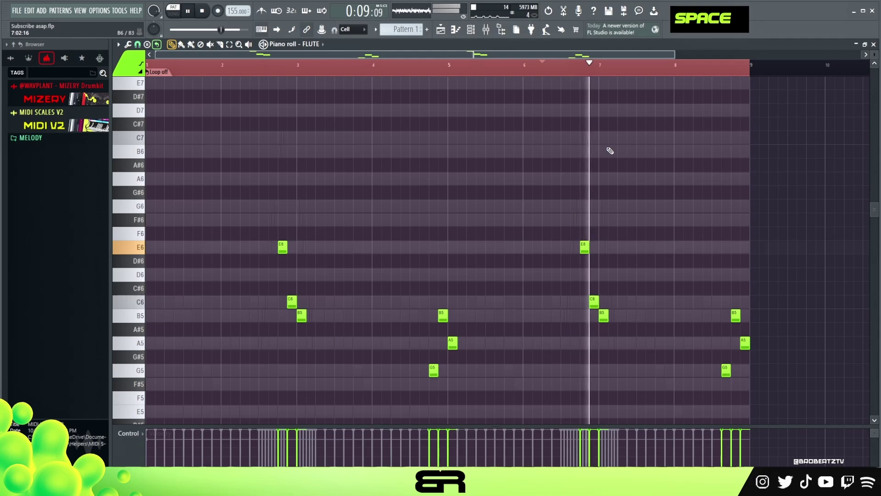
pyautogui.scroll(3, 666, 207)
# Step: Rewrite the bar 8 phrase as descending half-beat notes C6, B5 and G5, removing the leftover notes
pyautogui.rightClick(694, 256)
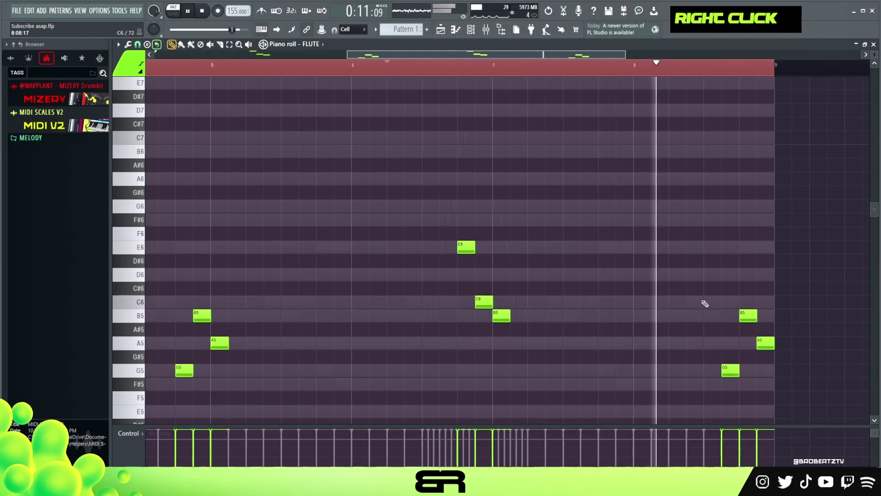
pyautogui.click(705, 303)
pyautogui.press('space')
pyautogui.click(727, 315)
pyautogui.rightClick(731, 370)
pyautogui.click(746, 370)
pyautogui.rightClick(765, 343)
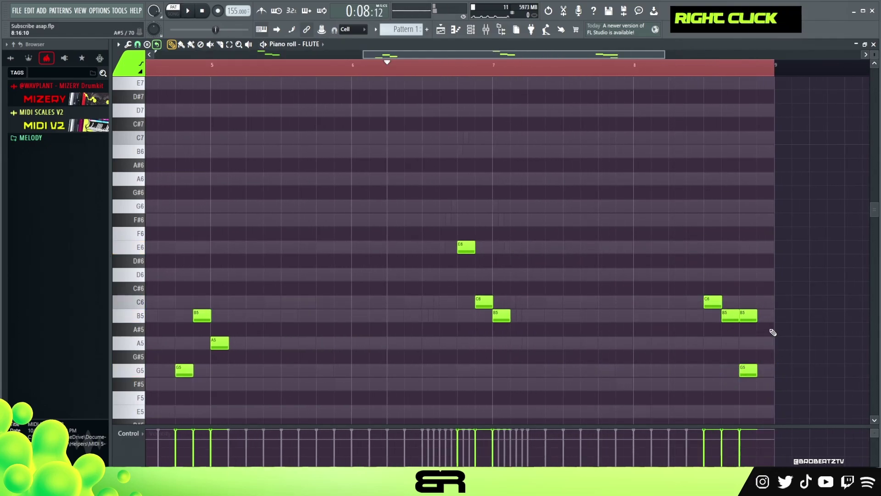
pyautogui.rightClick(749, 316)
# Step: Play the second half to check the bar 8 ending and clear the time selection
pyautogui.press('space')
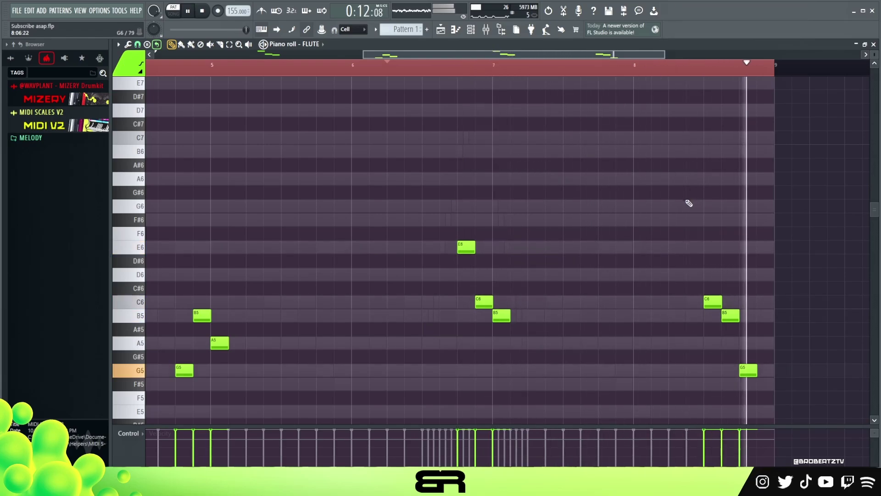
pyautogui.press('space')
pyautogui.doubleClick(433, 64)
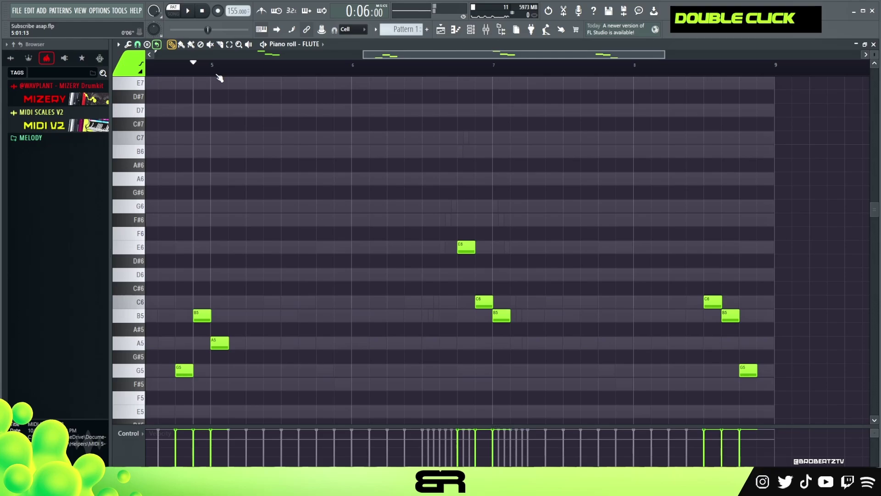
pyautogui.scroll(-4, 295, 59)
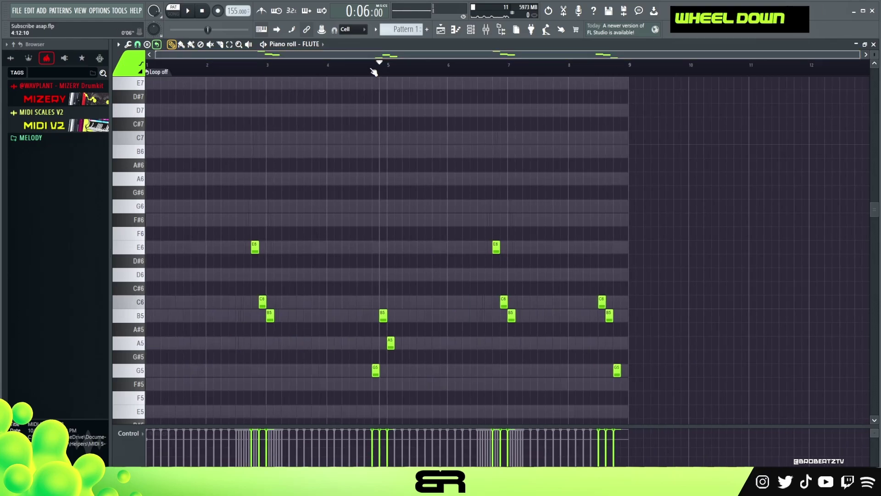
pyautogui.scroll(3, 374, 72)
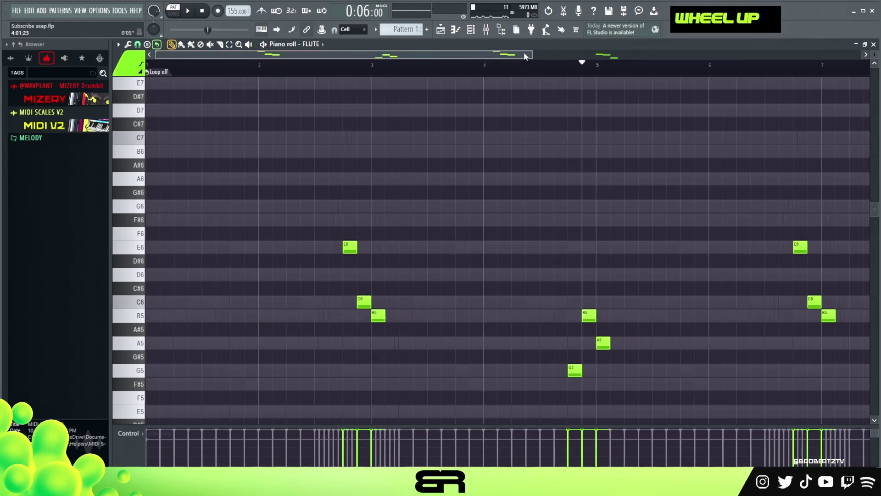
pyautogui.moveTo(523, 54); pyautogui.dragTo(629, 54)
pyautogui.moveTo(668, 232); pyautogui.dragTo(641, 335)
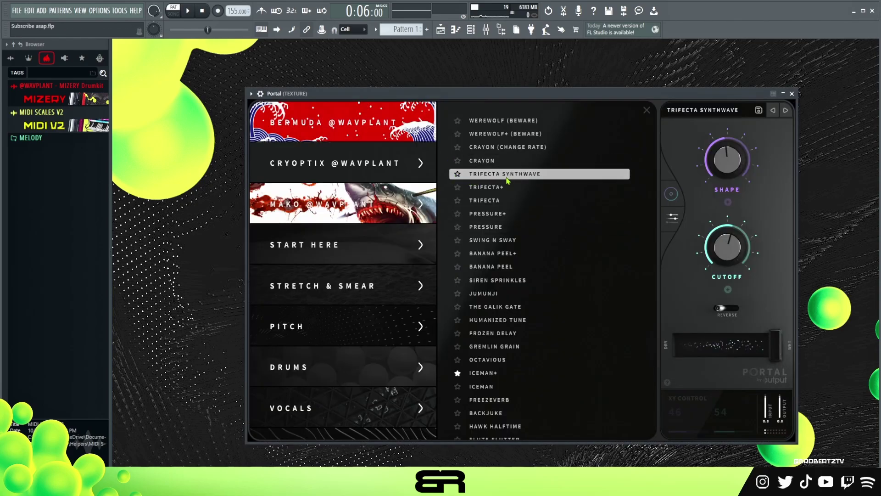
# Step: Close the TEXTURE track's Portal effect and play the pattern with the mixer in view
pyautogui.click(792, 93)
pyautogui.press('space')
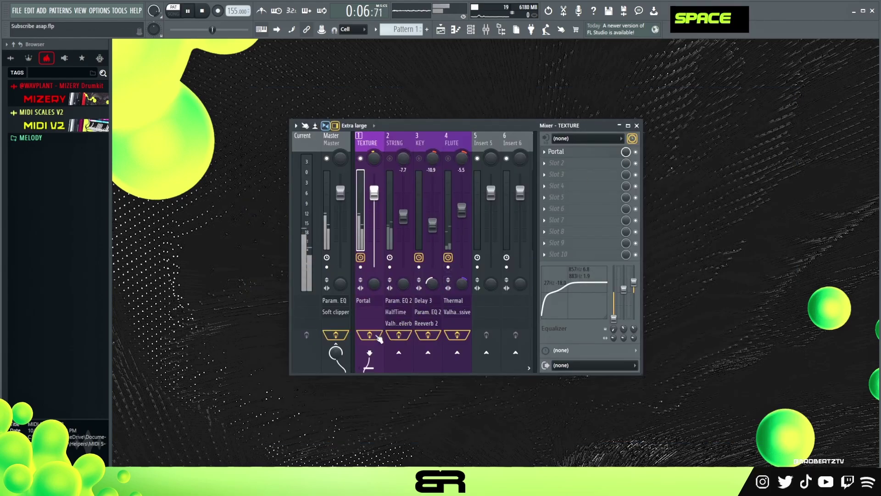
pyautogui.doubleClick(379, 339)
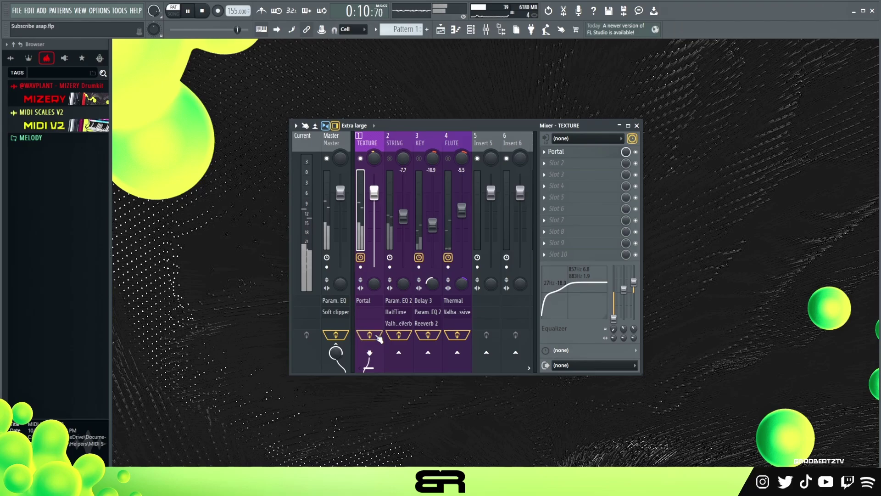
pyautogui.press('space')
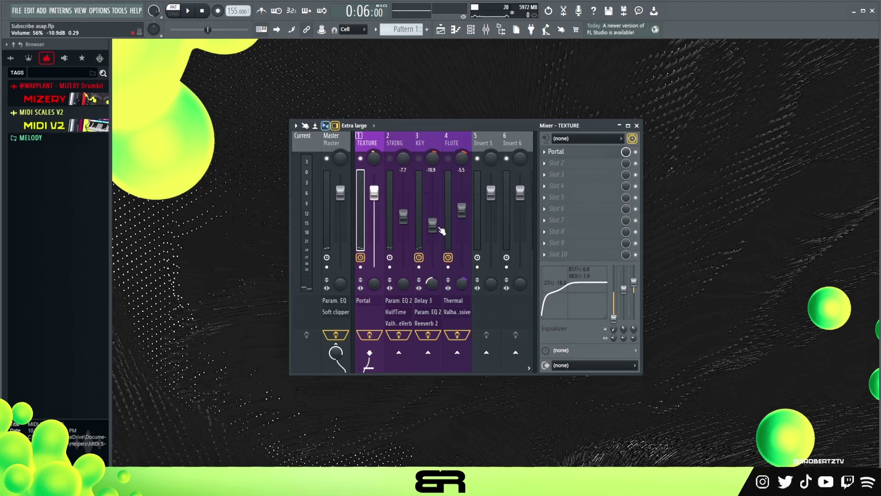
# Step: Examine the STRING mixer track's Fruity parametric EQ 2 and HalfTime settings, closing each effect window after viewing
pyautogui.doubleClick(394, 152)
pyautogui.click(580, 152)
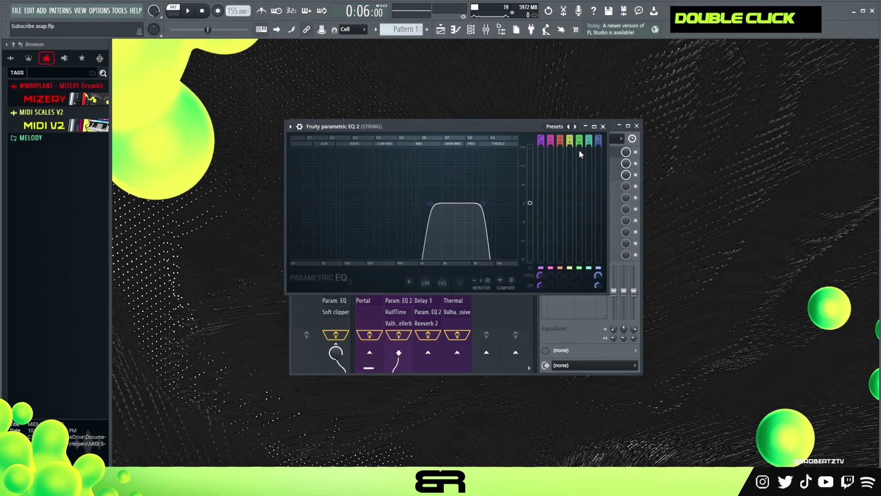
pyautogui.click(603, 126)
pyautogui.click(568, 164)
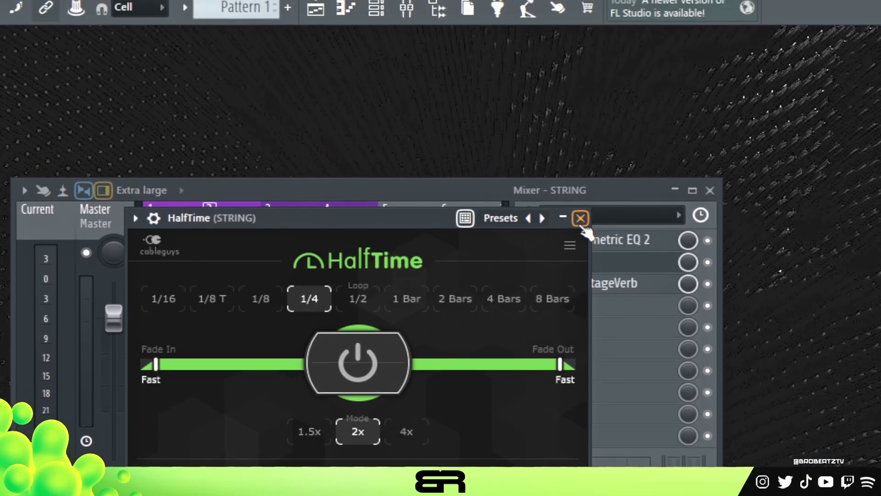
pyautogui.click(632, 164)
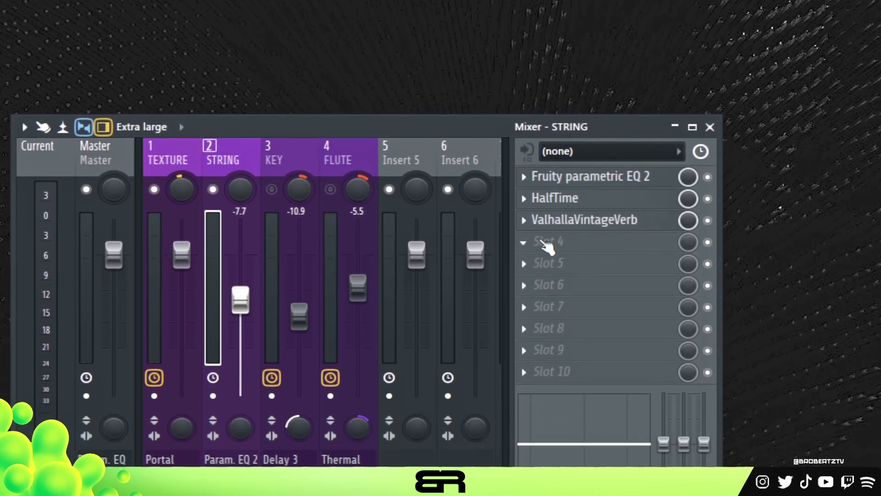
# Step: Examine the STRING track's ValhallaVintageVerb settings, close the effect, and play the pattern to hear the result
pyautogui.click(620, 229)
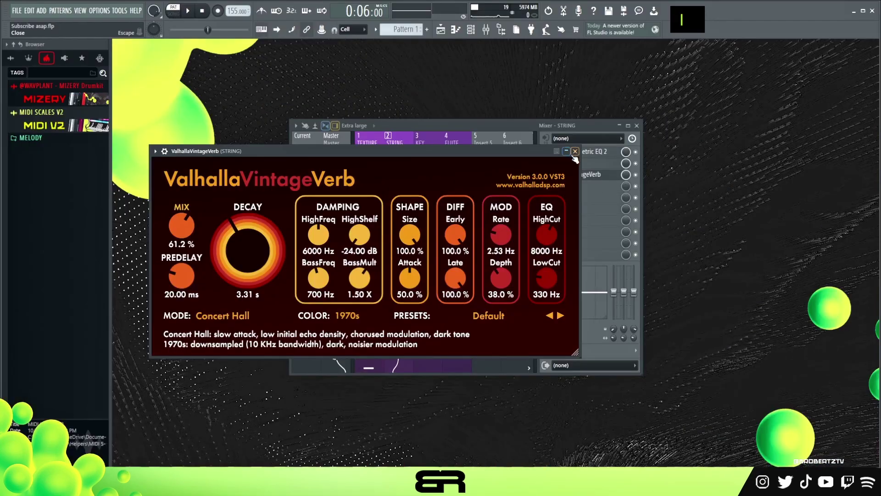
pyautogui.click(706, 128)
pyautogui.press('space')
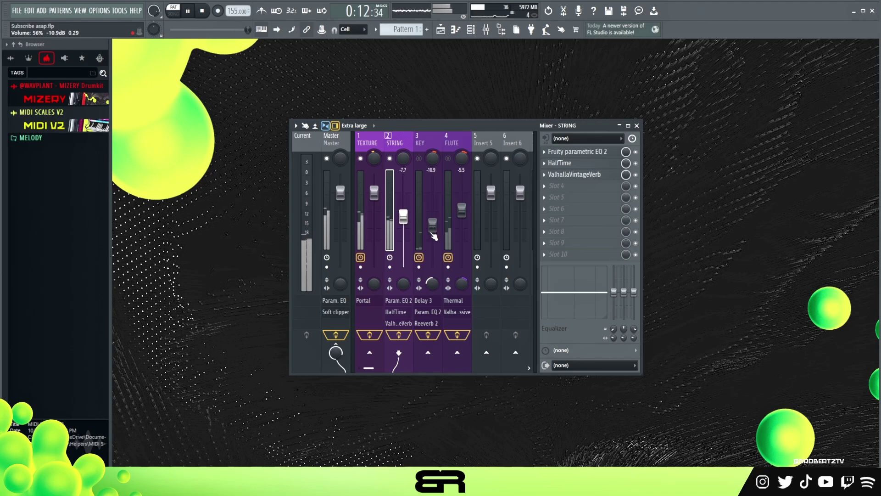
pyautogui.press('space')
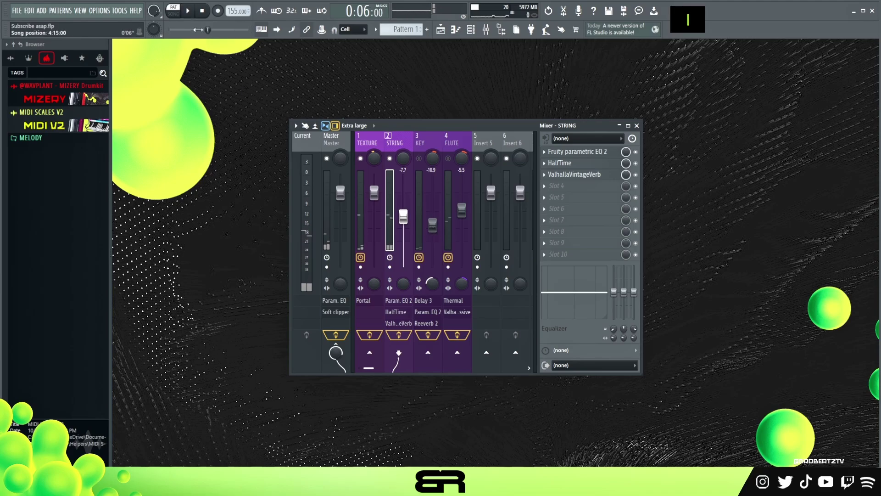
pyautogui.doubleClick(208, 14)
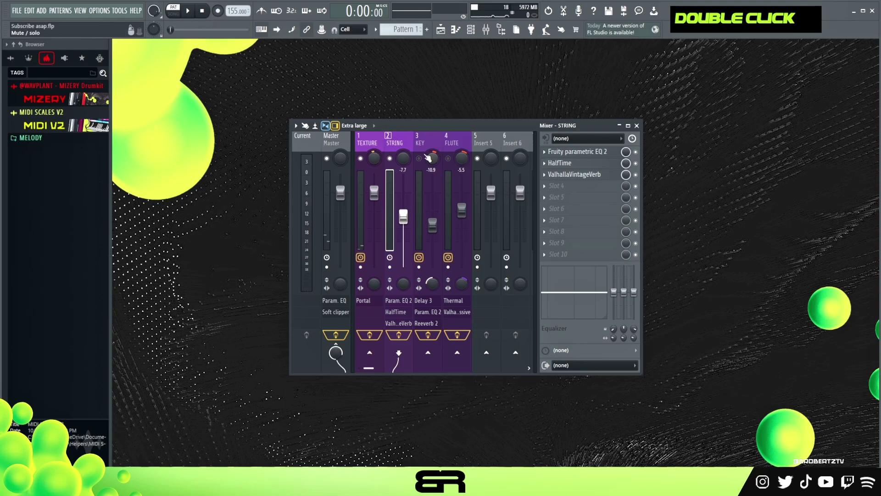
# Step: Solo the KEY mixer track and play the pattern to compare its sound with the track's effects on and off
pyautogui.click(428, 158)
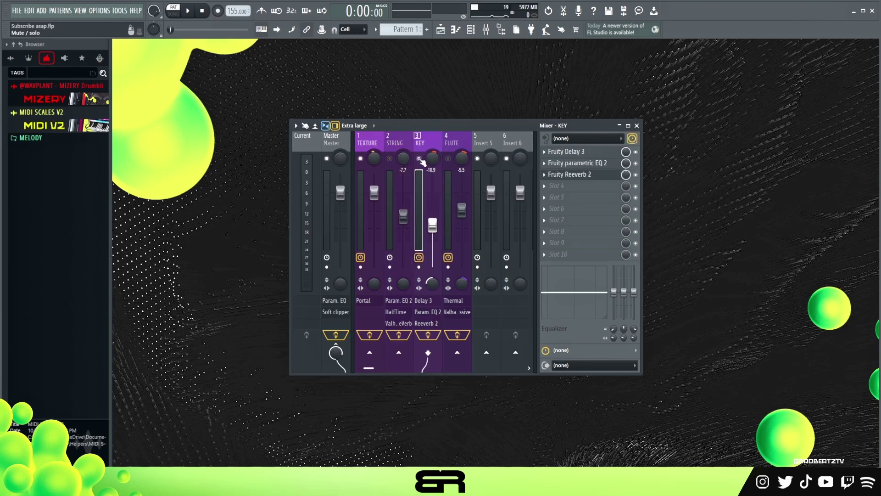
pyautogui.doubleClick(420, 159)
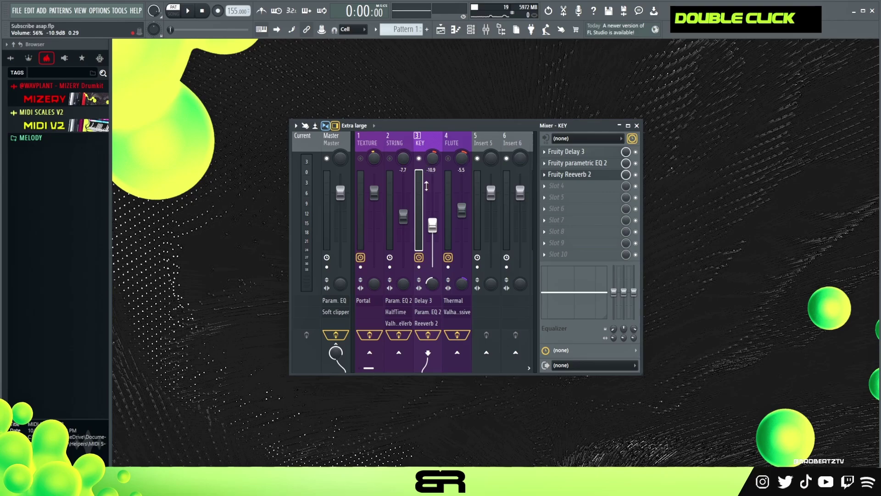
pyautogui.press('space')
pyautogui.press('space')
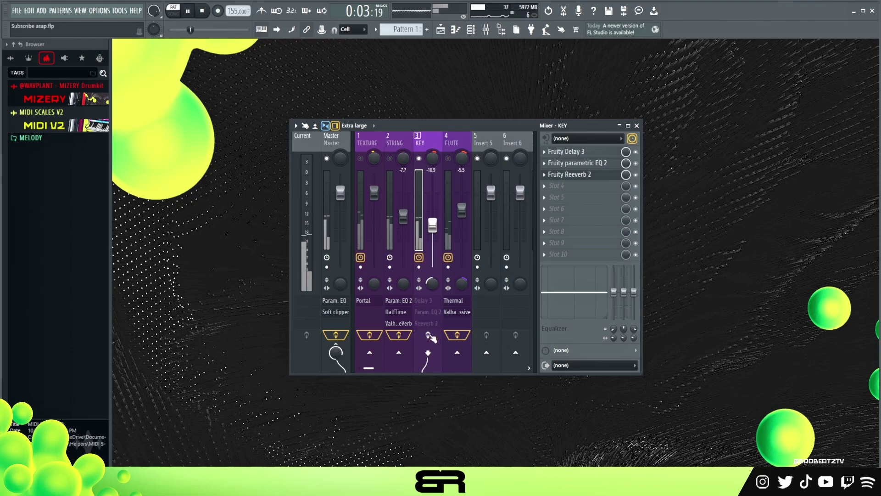
pyautogui.press('space')
# Step: Examine the KEY track's Fruity Delay 3 and Fruity parametric EQ 2 settings
pyautogui.click(577, 153)
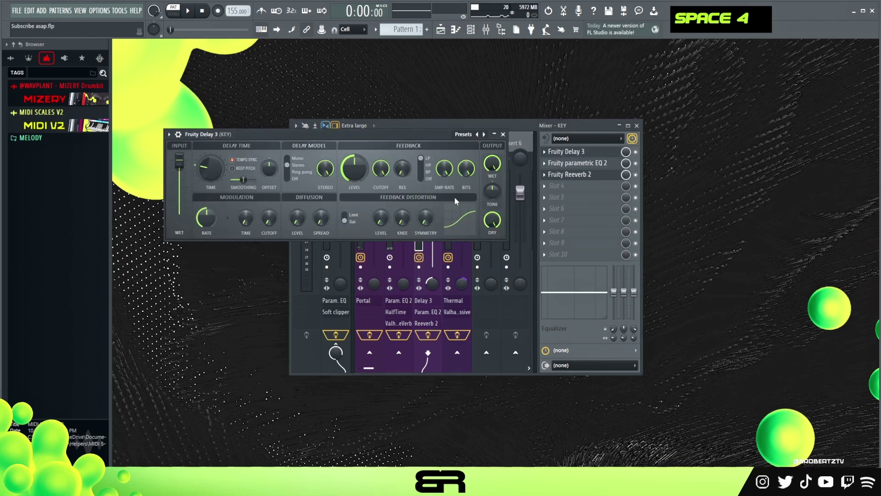
pyautogui.click(553, 164)
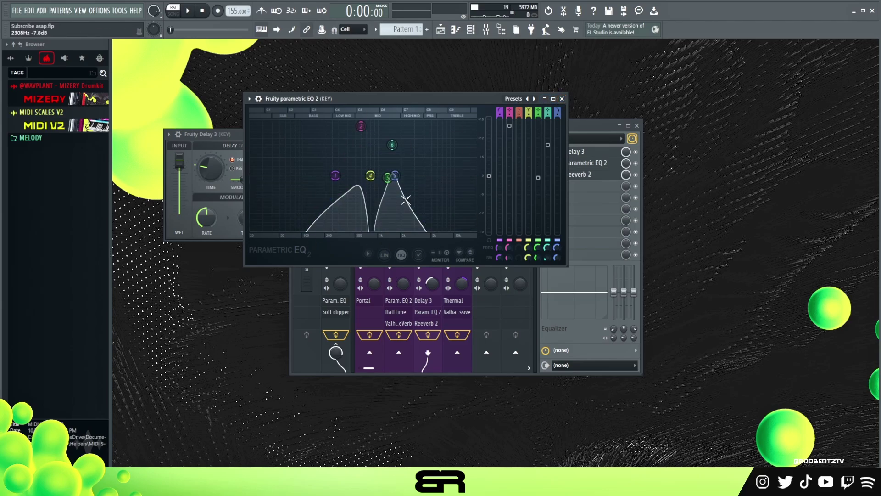
pyautogui.click(562, 99)
# Step: Check the STRING track's Fruity parametric EQ 2 curve and close its window
pyautogui.click(364, 184)
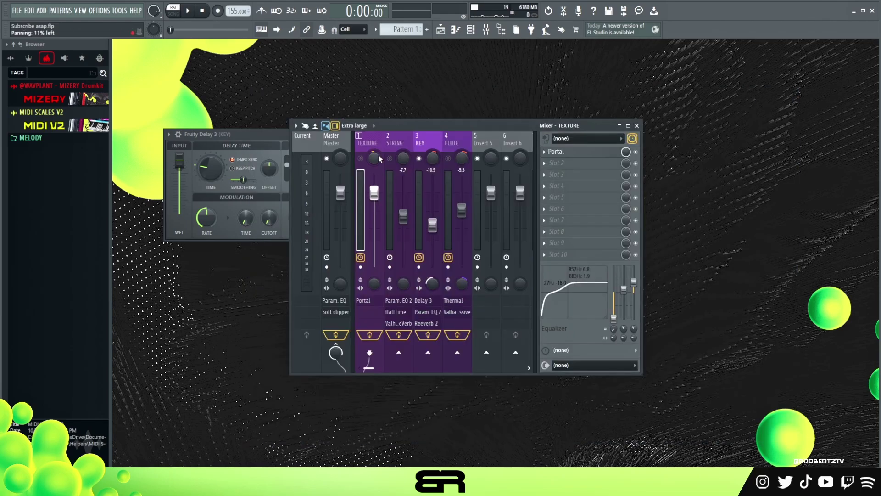
pyautogui.click(381, 158)
pyautogui.click(564, 151)
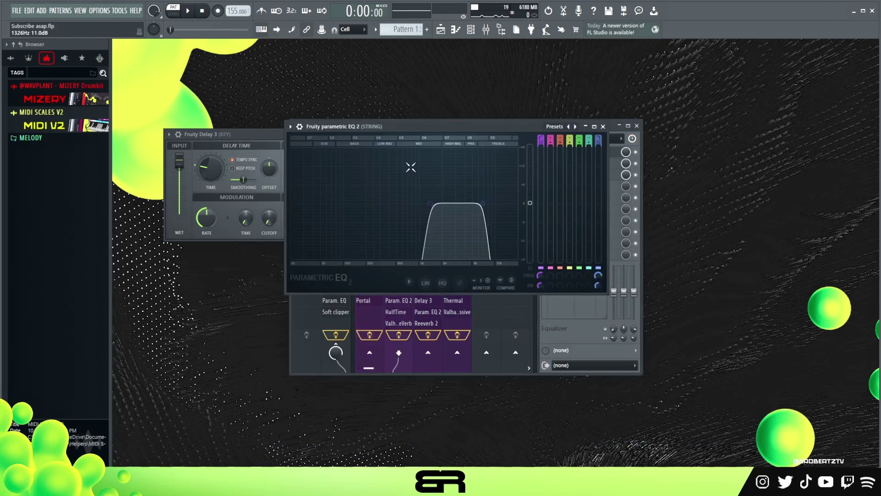
pyautogui.click(603, 126)
# Step: Examine the KEY track's parametric EQ 2 curve again and its Fruity Reeverb 2 settings, closing both windows
pyautogui.click(428, 159)
pyautogui.doubleClick(589, 163)
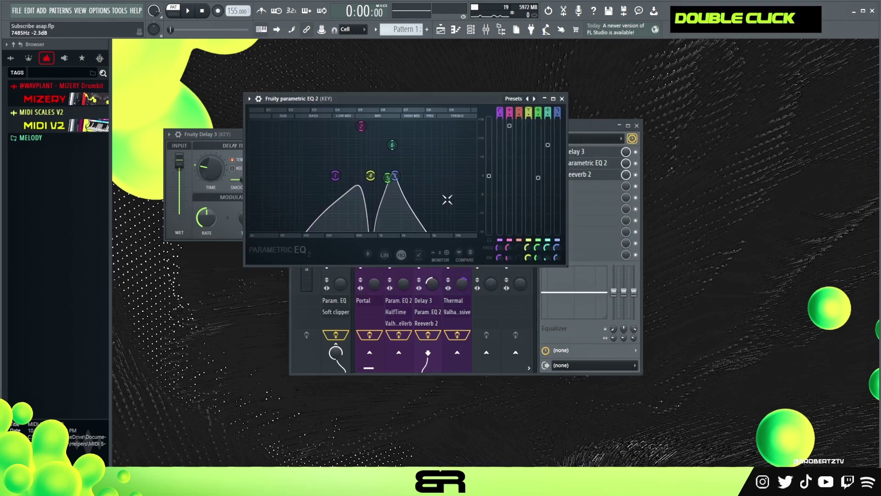
pyautogui.click(562, 99)
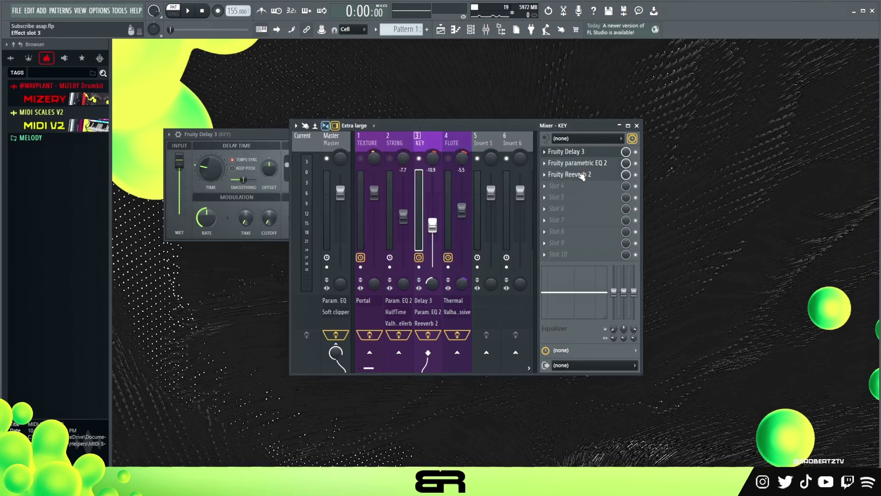
pyautogui.doubleClick(584, 174)
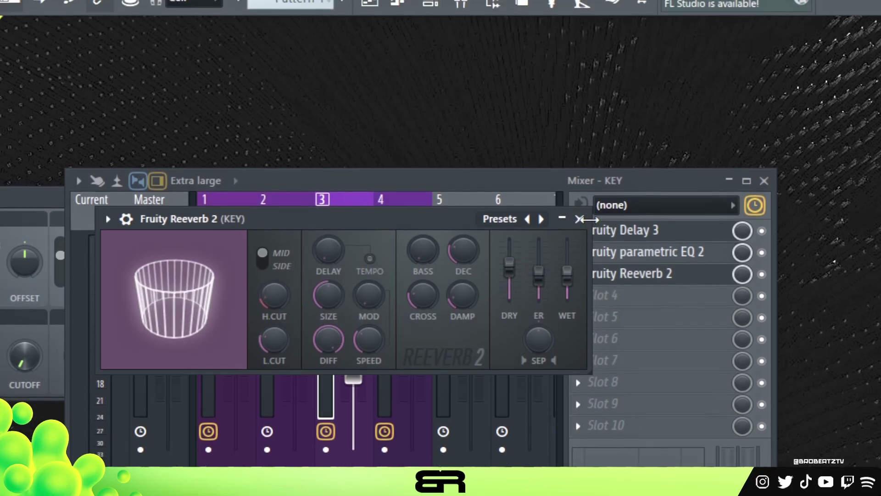
pyautogui.click(580, 174)
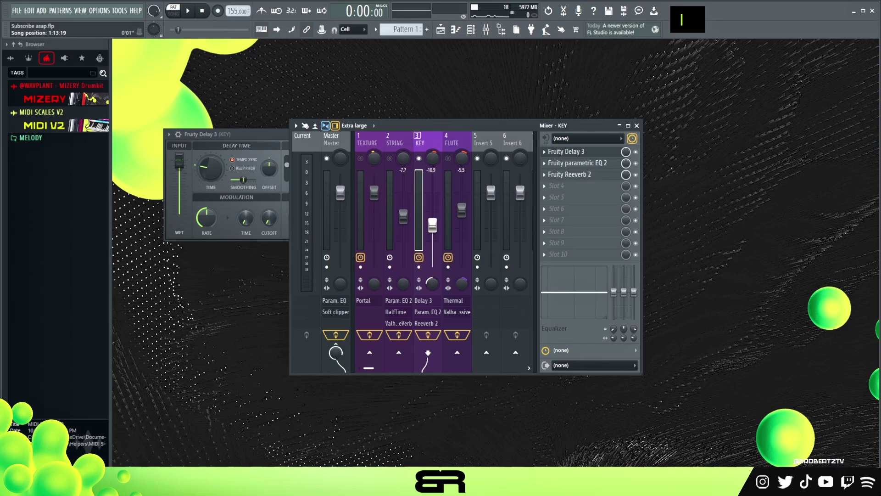
# Step: Play the soloed KEY part and boost the mid band of its mixer track equalizer to about 5.4 dB
pyautogui.press('space')
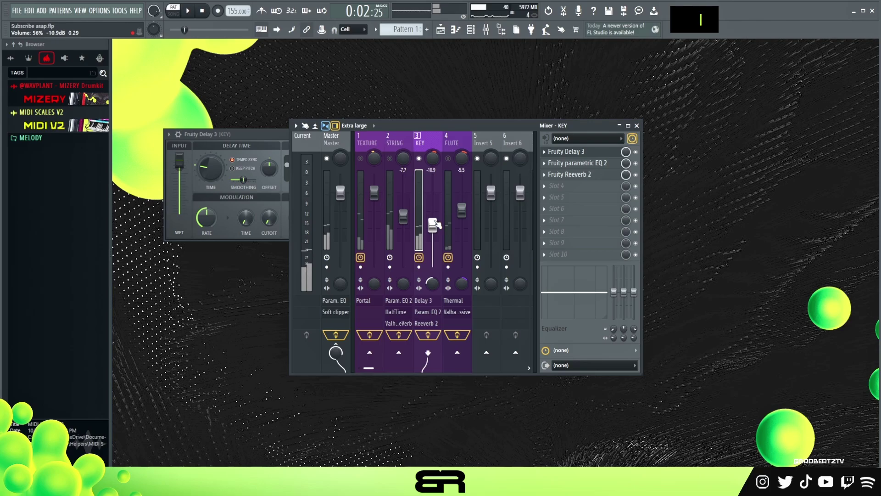
pyautogui.moveTo(574, 306); pyautogui.dragTo(577, 284)
pyautogui.rightClick(577, 275)
pyautogui.press('space')
pyautogui.press('space')
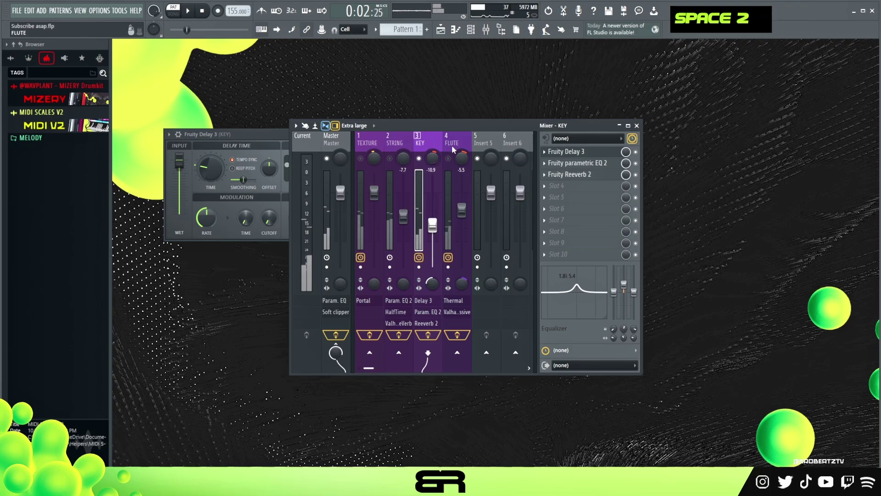
# Step: Examine the FLUTE track's Thermal effect and its ValhallaSupermassive preset within the Sashimi preset list, closing both effect windows
pyautogui.doubleClick(452, 147)
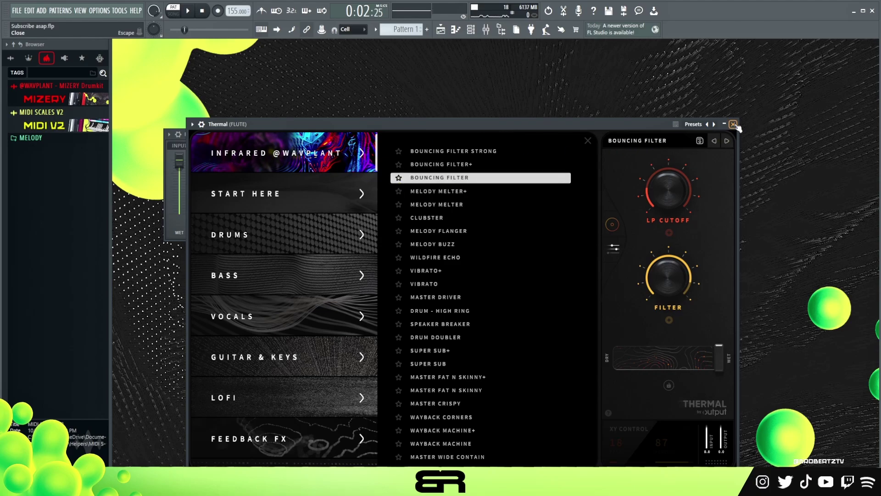
pyautogui.click(734, 125)
pyautogui.click(576, 163)
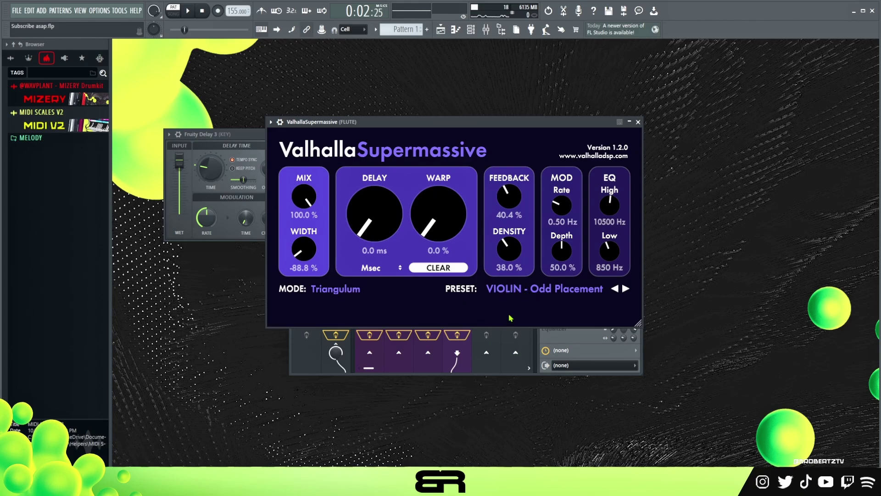
pyautogui.click(528, 288)
pyautogui.moveTo(560, 360)
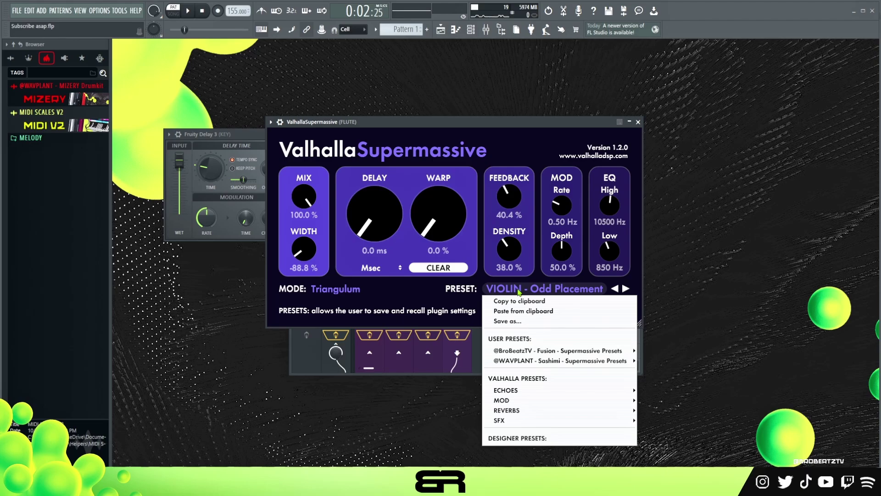
pyautogui.moveTo(606, 360)
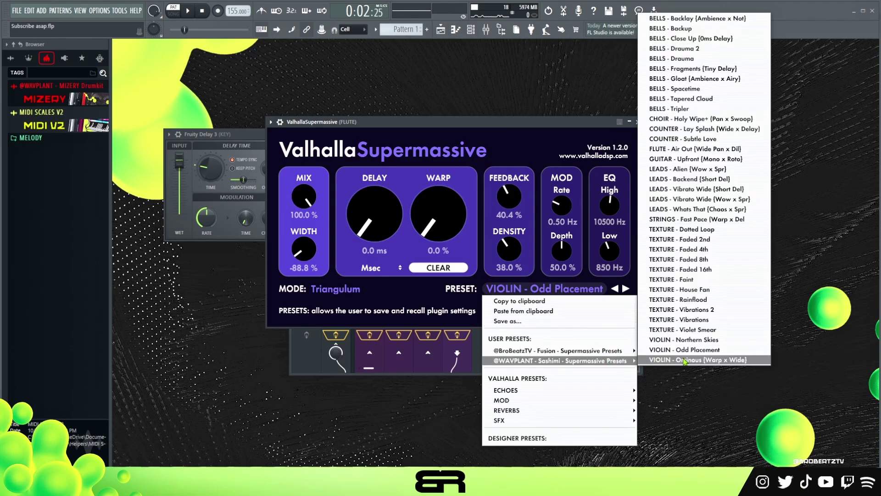
pyautogui.click(436, 296)
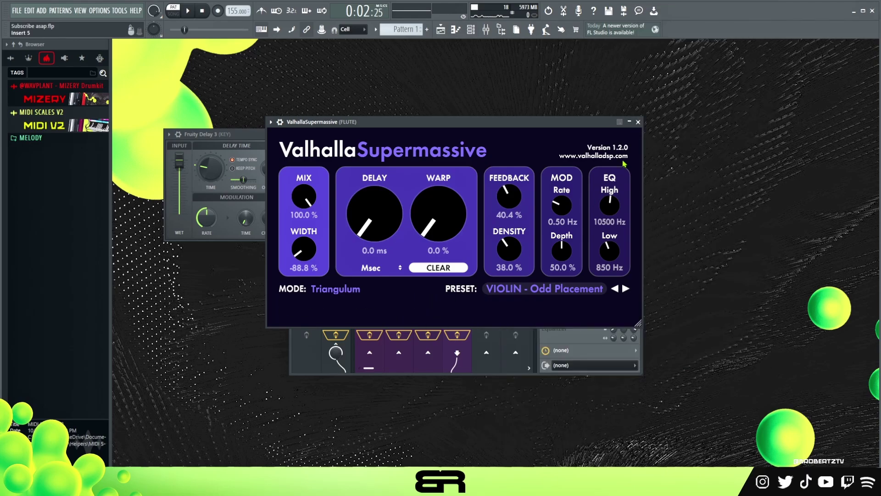
pyautogui.click(638, 122)
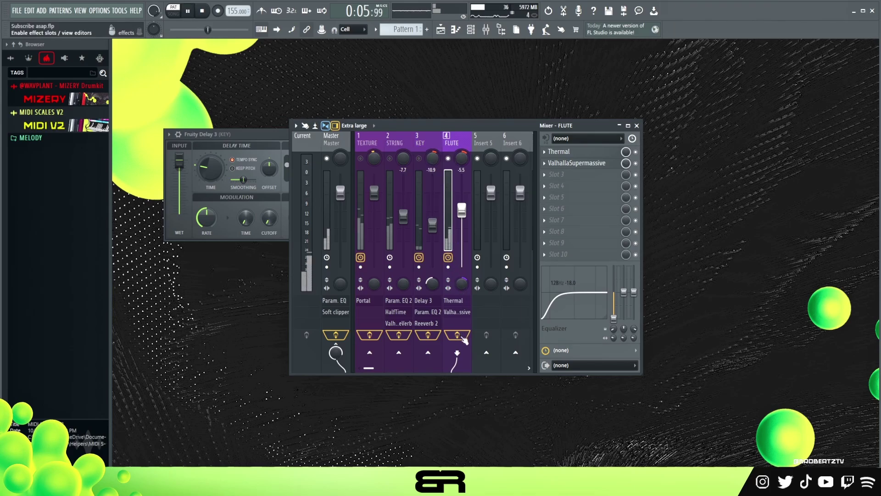
# Step: Finish playing the soloed FLUTE part, reactivate the KEY mixer track, and go to the TEXTURE track
pyautogui.press('space')
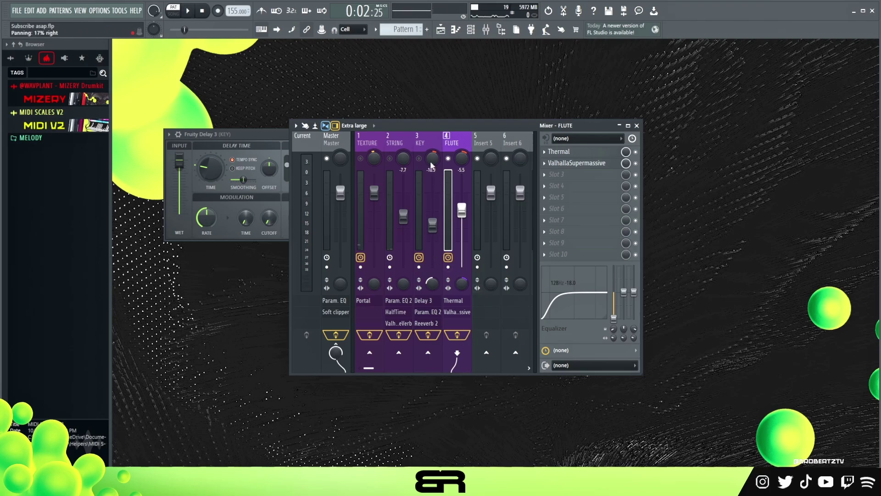
pyautogui.click(426, 142)
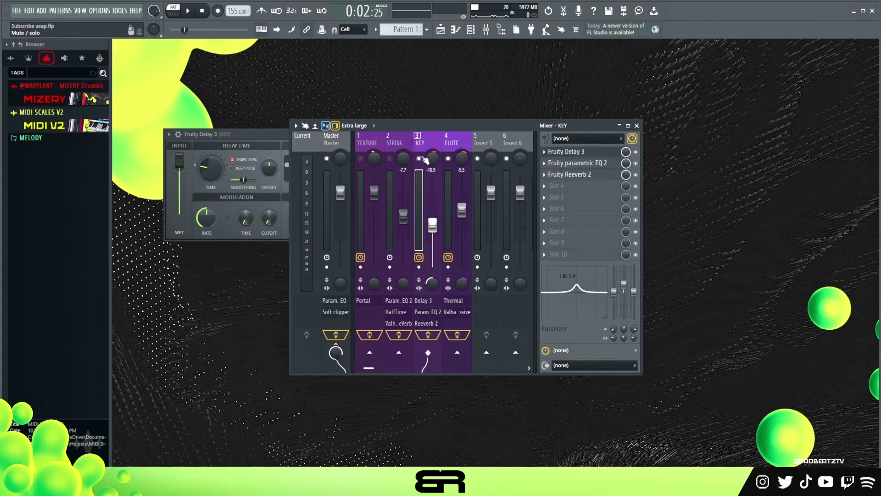
pyautogui.doubleClick(371, 147)
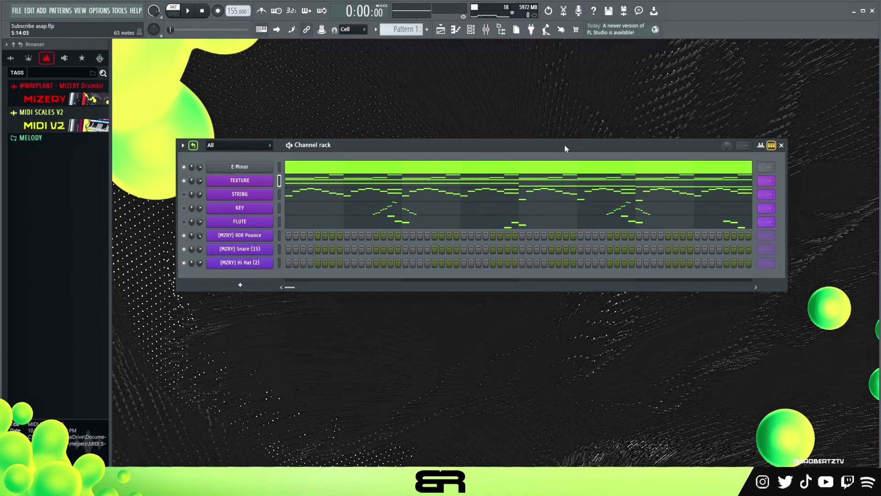
# Step: Copy the first E5, C5 and B4 bass notes at bars 1, 5 and 7 of the TEXTURE piano roll
pyautogui.click(413, 186)
pyautogui.scroll(-1, 363, 205)
pyautogui.scroll(-1, 363, 205)
pyautogui.scroll(-3, 236, 72)
pyautogui.keyDown('ctrl'); pyautogui.click(155, 205); pyautogui.keyUp('ctrl')
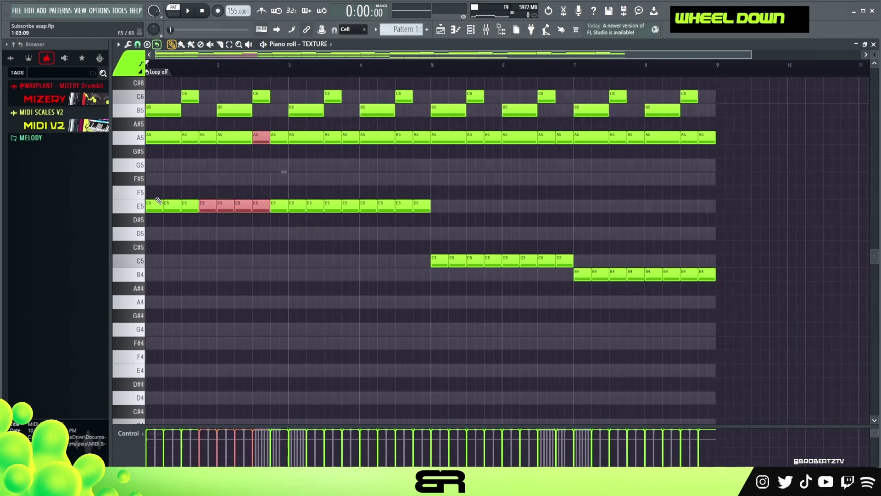
pyautogui.keyDown('ctrl'); pyautogui.keyDown('shift'); pyautogui.click(439, 261); pyautogui.keyUp('shift'); pyautogui.keyUp('ctrl')
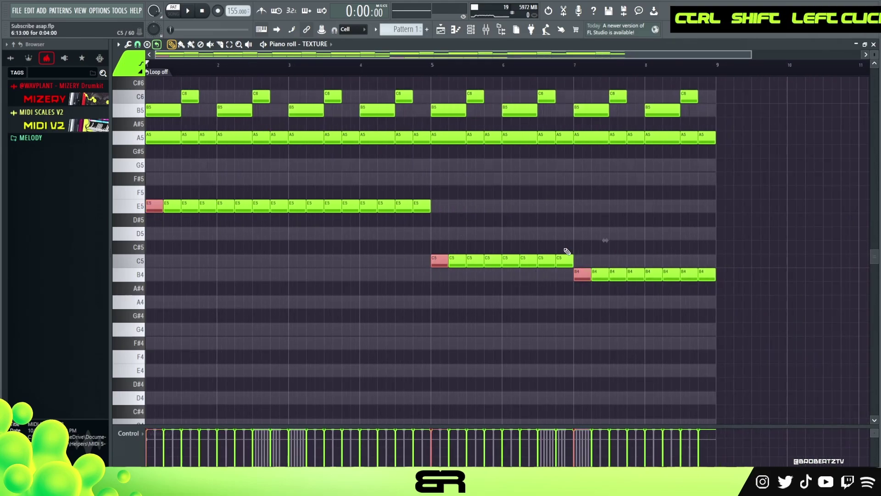
pyautogui.hotkey('ctrl', 'c')
# Step: Paste the copied root notes into the (MZRY) 808 Pounce channel's piano roll and clear the note selection
pyautogui.press('F6')
pyautogui.rightClick(255, 235)
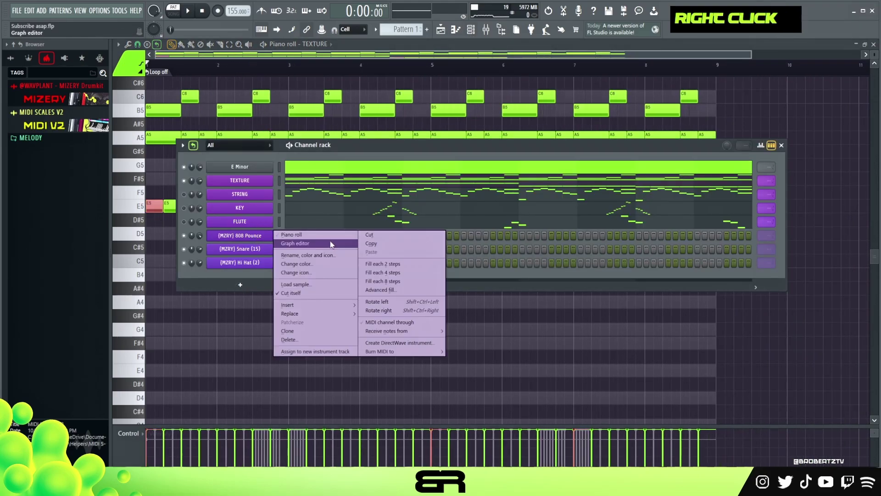
pyautogui.click(298, 235)
pyautogui.hotkey('ctrl', 'v')
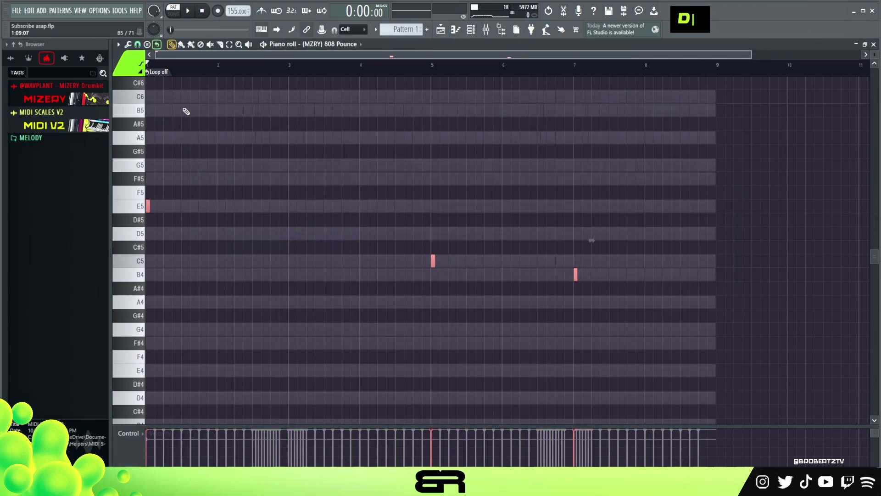
pyautogui.scroll(3, 185, 68)
pyautogui.rightClick(389, 79)
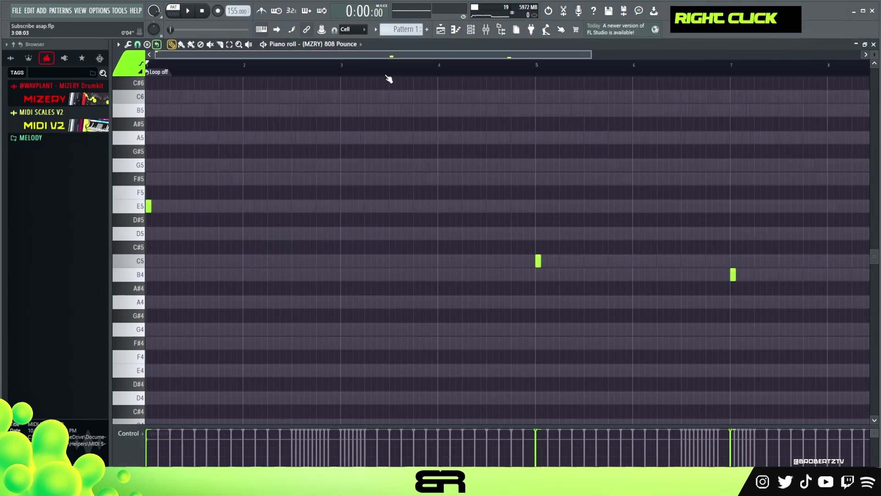
# Step: Set the 808 piano roll's snap to 1/2 beat
pyautogui.click(469, 33)
pyautogui.press('F6')
pyautogui.click(138, 44)
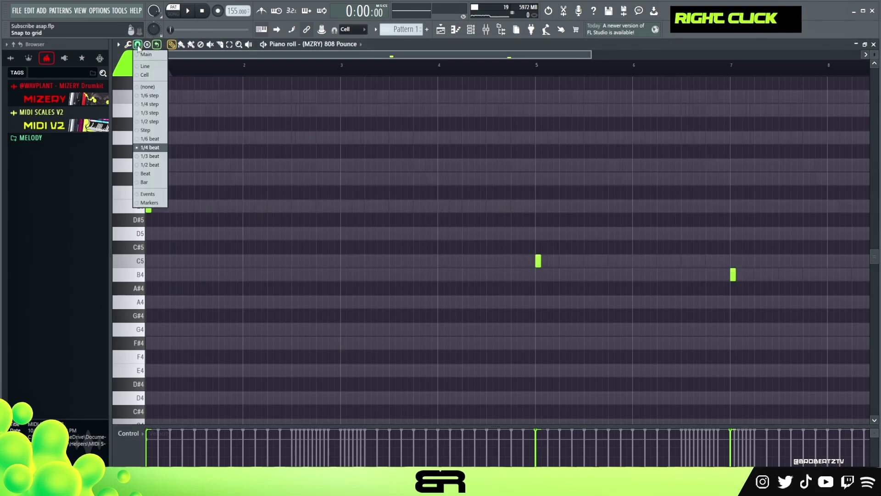
pyautogui.click(148, 165)
# Step: Add short E5 notes to the 808 pattern at 1:15, 2:03, 2:05 and 2:11
pyautogui.press('space')
pyautogui.press('space')
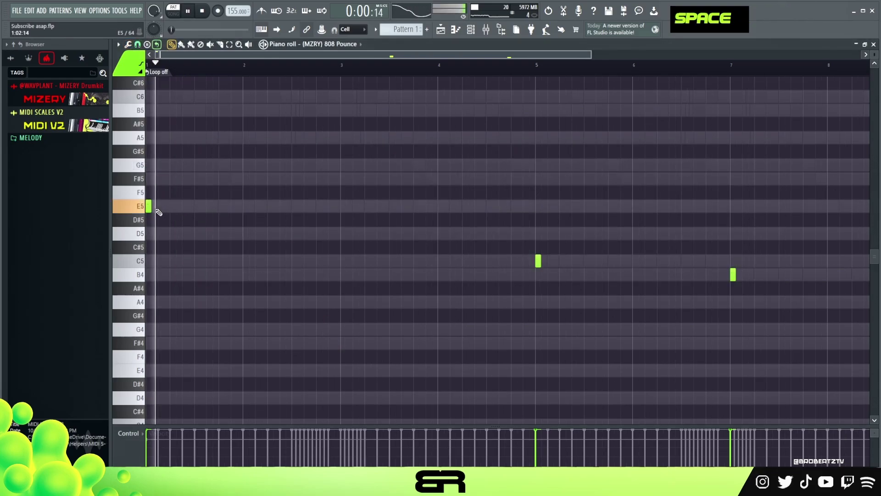
pyautogui.press('space')
pyautogui.doubleClick(232, 207)
pyautogui.rightClick(246, 209)
pyautogui.press('space')
pyautogui.click(258, 206)
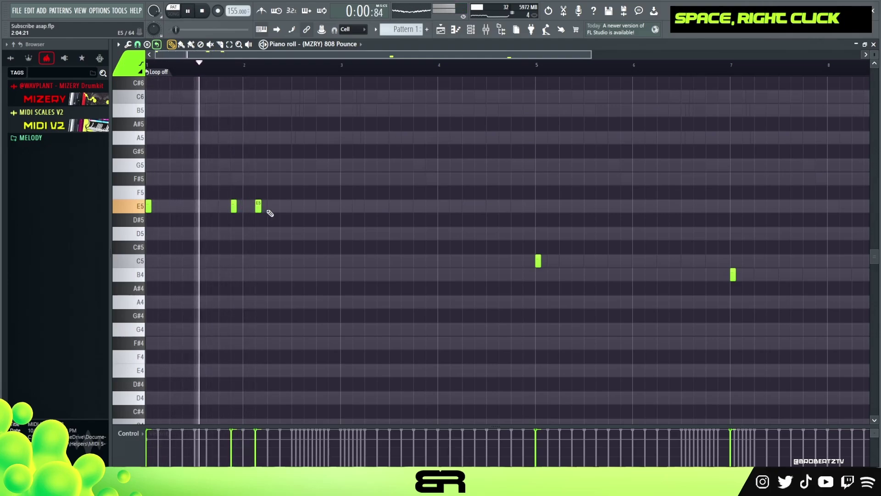
pyautogui.doubleClick(271, 207)
pyautogui.click(306, 207)
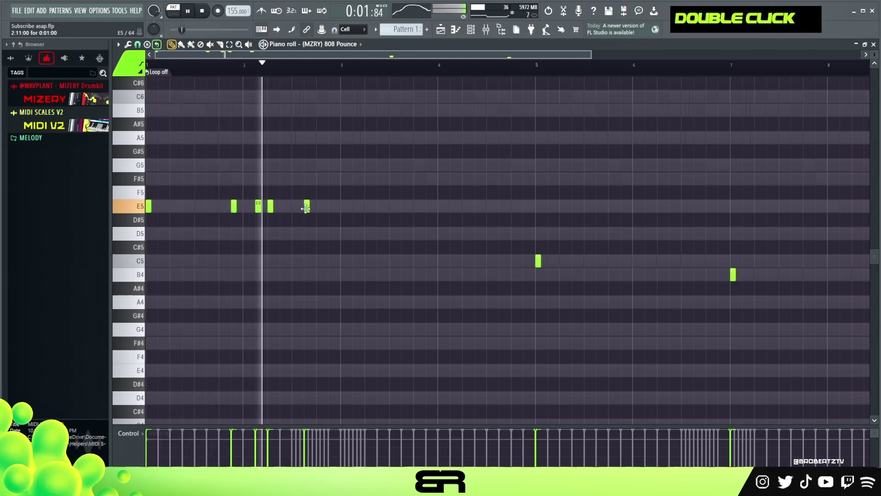
# Step: Add more E5 808 notes at 3:01, 3:15, 4:05 and 4:11
pyautogui.click(344, 207)
pyautogui.click(428, 206)
pyautogui.doubleClick(465, 207)
pyautogui.doubleClick(502, 207)
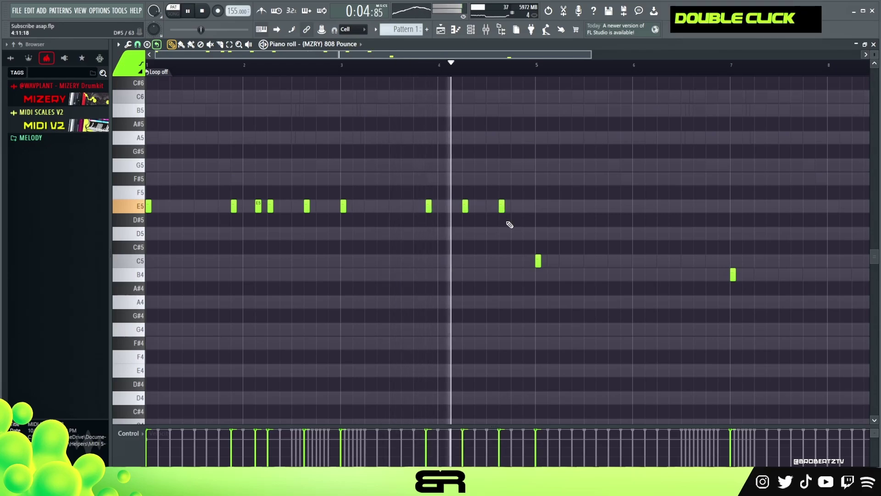
pyautogui.press('space')
# Step: Replace the single C5 and B4 notes with a copy of the four-bar E5 pattern on C5, starting at bar 5
pyautogui.scroll(-2, 463, 199)
pyautogui.keyDown('ctrl'); pyautogui.moveTo(617, 270); pyautogui.dragTo(435, 269); pyautogui.keyUp('ctrl')
pyautogui.press('Delete')
pyautogui.rightClick(578, 276)
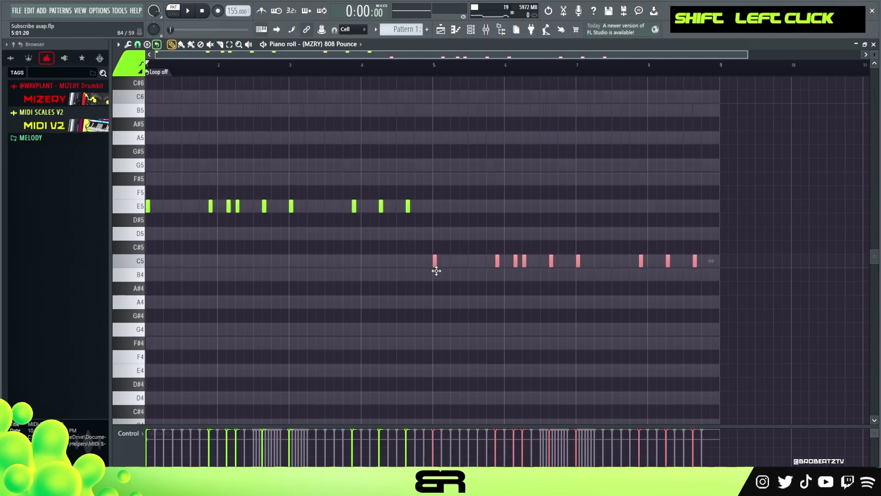
# Step: Lower the 808 notes in bars 7 and 8 by one semitone to B4
pyautogui.keyDown('ctrl'); pyautogui.moveTo(570, 242); pyautogui.dragTo(716, 271); pyautogui.keyUp('ctrl')
pyautogui.hotkey('shift', 'Down')
pyautogui.rightClick(618, 217)
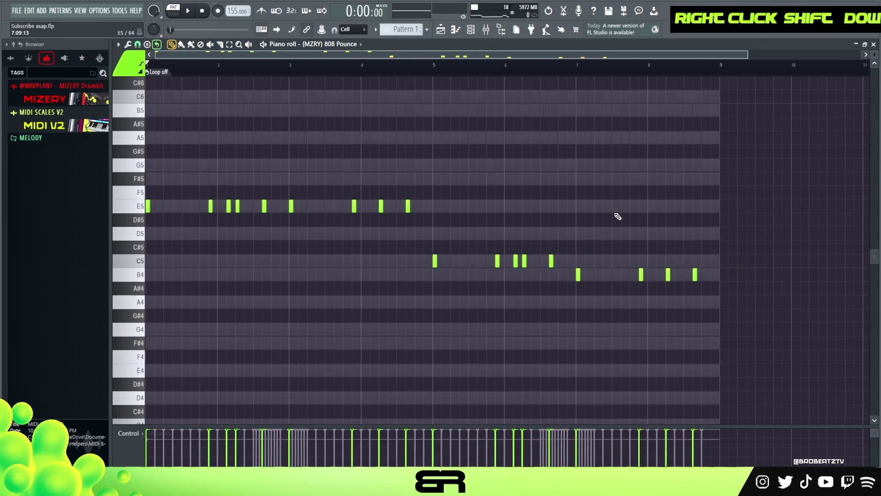
# Step: Move the B4 808 note near the end of bar 7 to 8:03 and raise it an octave to B5
pyautogui.click(403, 65)
pyautogui.press('space')
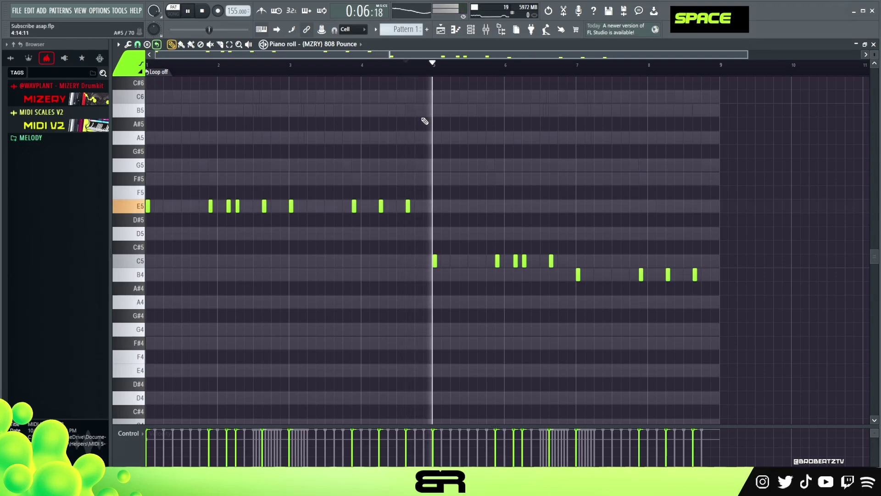
pyautogui.press('space')
pyautogui.press('space')
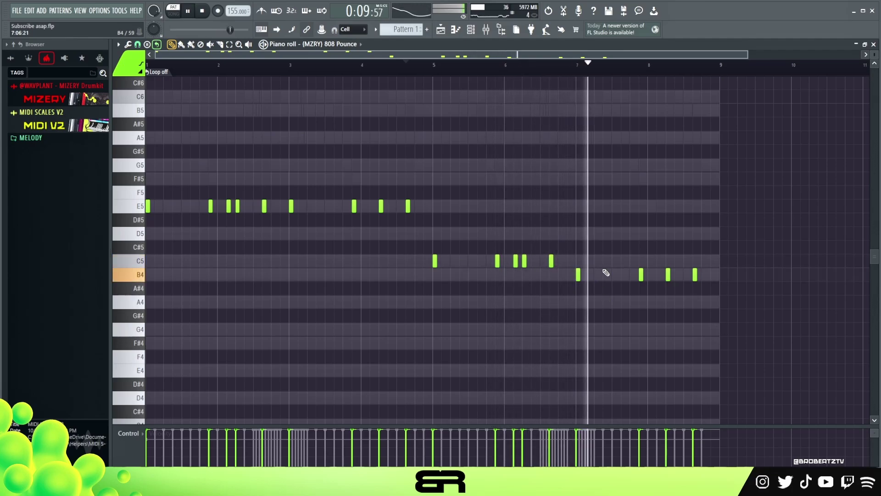
pyautogui.press('space')
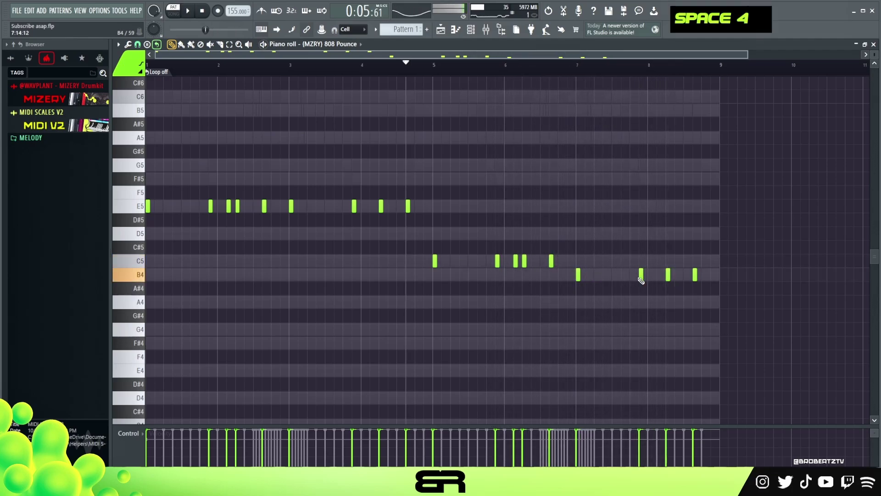
pyautogui.press('space')
pyautogui.moveTo(642, 275); pyautogui.dragTo(659, 276)
pyautogui.keyDown('ctrl'); pyautogui.click(660, 278); pyautogui.keyUp('ctrl')
pyautogui.hotkey('ctrl', 'Up')
pyautogui.rightClick(565, 275)
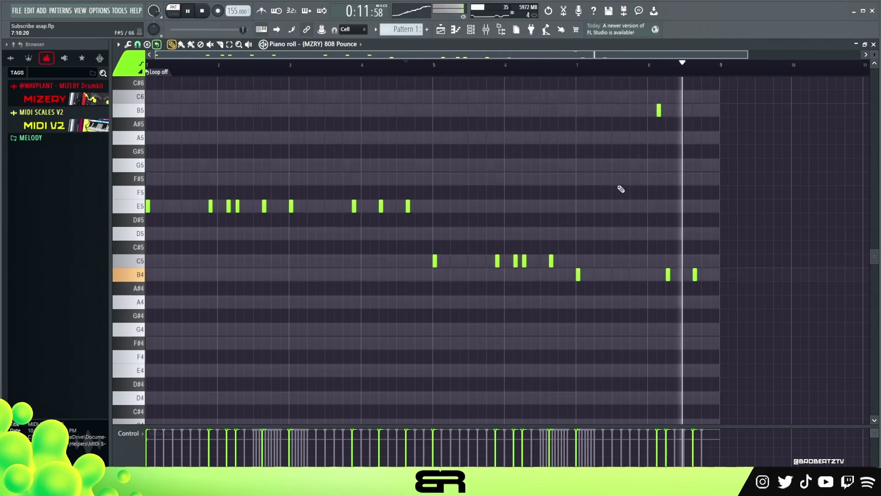
pyautogui.press('space')
# Step: Place (MZRY) Snare (15) hits on steps 9 and 25 and loop the channel with the Bar setting
pyautogui.click(476, 34)
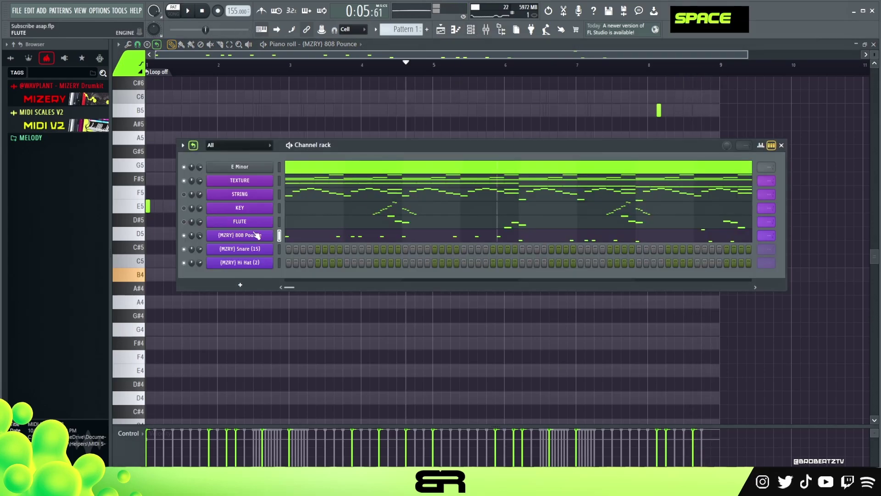
pyautogui.click(353, 250)
pyautogui.click(348, 250)
pyautogui.rightClick(356, 249)
pyautogui.scroll(-1, 763, 248)
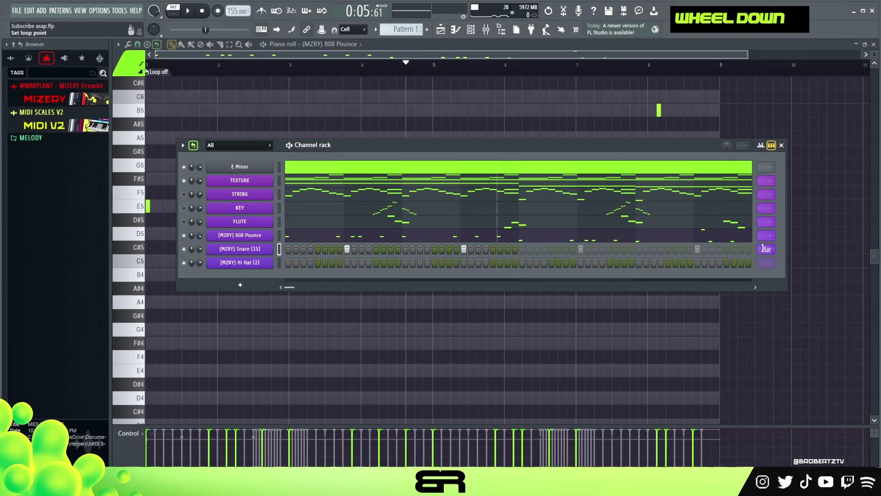
# Step: Raise the velocity of the two snare notes in the snare channel's piano roll
pyautogui.rightClick(244, 248)
pyautogui.click(294, 246)
pyautogui.scroll(9, 319, 232)
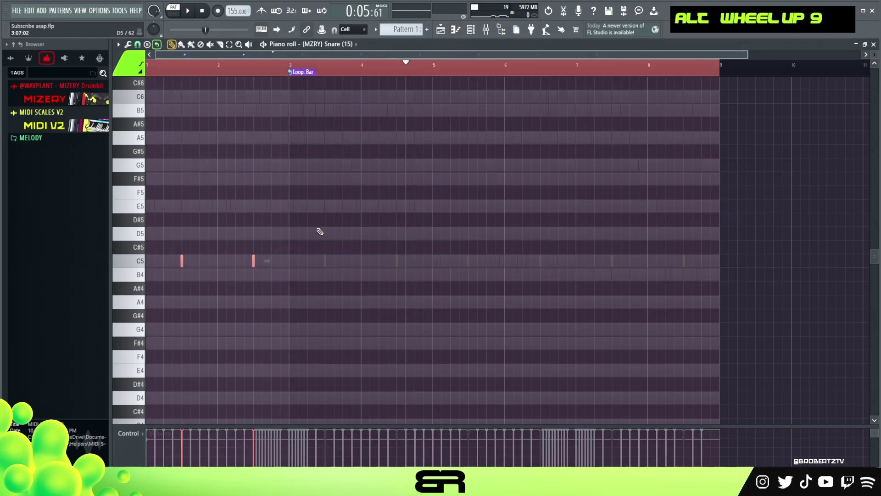
pyautogui.rightClick(416, 93)
# Step: Fill the (MZRY) Hi Hat (2) channel with a hit every 2 steps
pyautogui.press('F6')
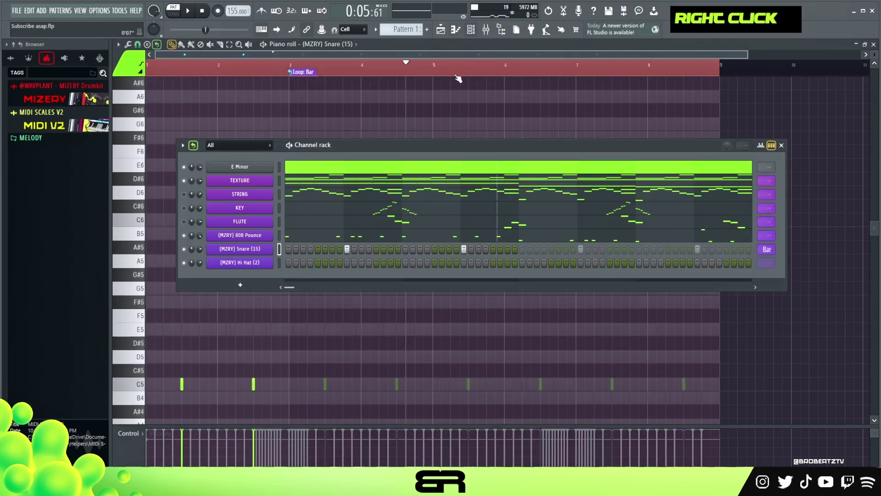
pyautogui.rightClick(252, 268)
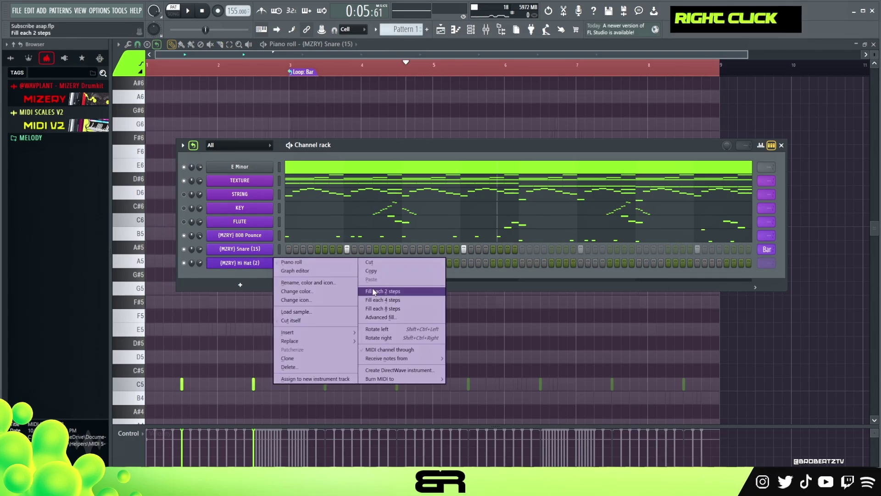
pyautogui.click(383, 291)
# Step: Delete all hi-hat notes from bar 5 onward in the hi-hat piano roll
pyautogui.rightClick(266, 263)
pyautogui.click(292, 263)
pyautogui.scroll(-2, 527, 280)
pyautogui.moveTo(753, 241); pyautogui.dragTo(431, 333)
pyautogui.press('Delete')
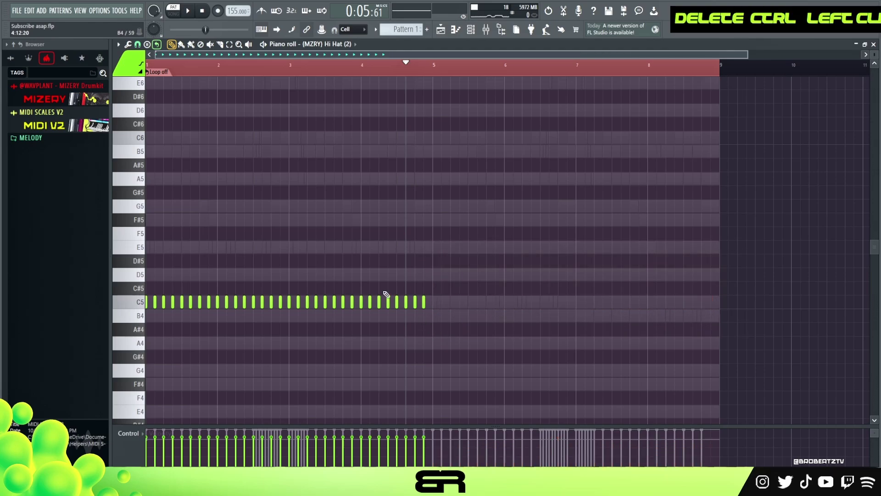
# Step: Set the hi-hat piano roll's snap to 1/4 beat and add a C5 note at 1:06
pyautogui.scroll(3, 180, 74)
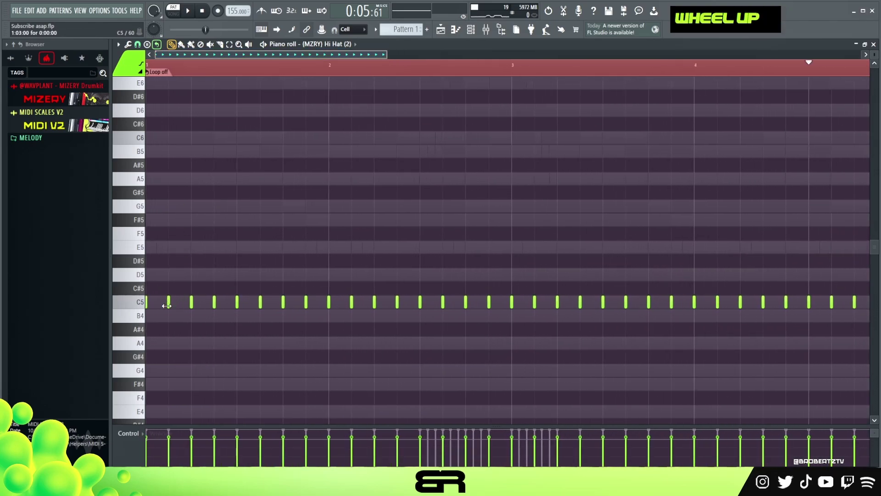
pyautogui.click(137, 44)
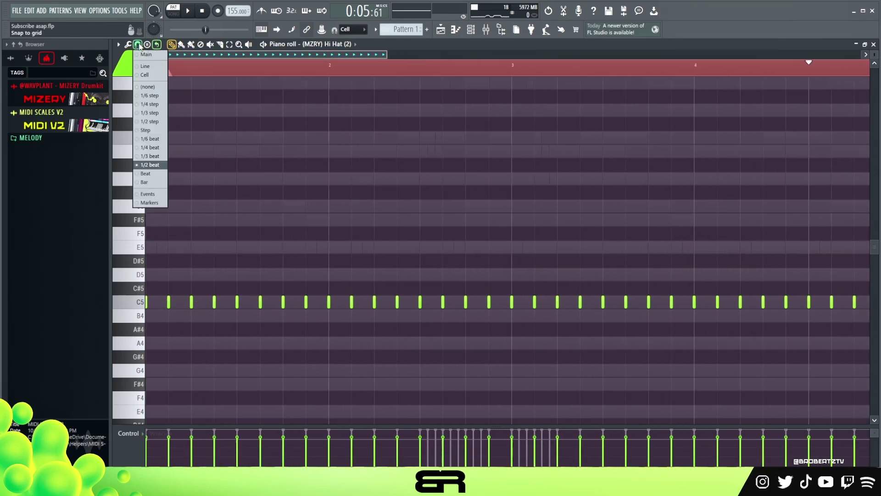
pyautogui.click(150, 153)
pyautogui.rightClick(198, 300)
pyautogui.click(207, 306)
pyautogui.rightClick(180, 306)
# Step: Play the opening hi-hat hits several times to check the extra hit in bar 1
pyautogui.press('space')
pyautogui.press('space')
pyautogui.press('space')
pyautogui.press('space')
pyautogui.press('space')
pyautogui.press('space')
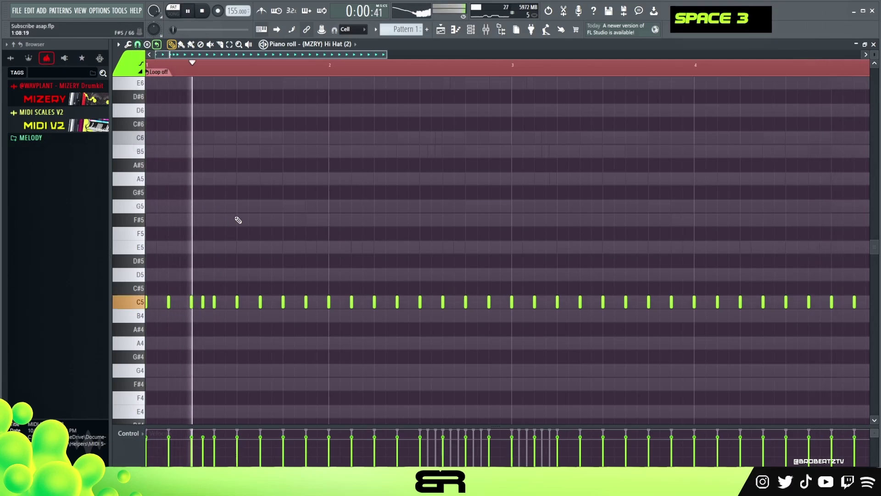
pyautogui.press('space')
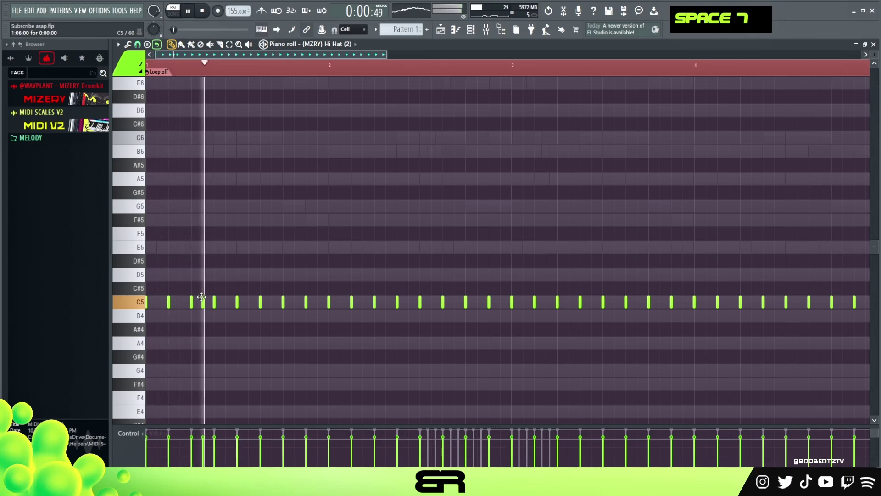
pyautogui.press('space')
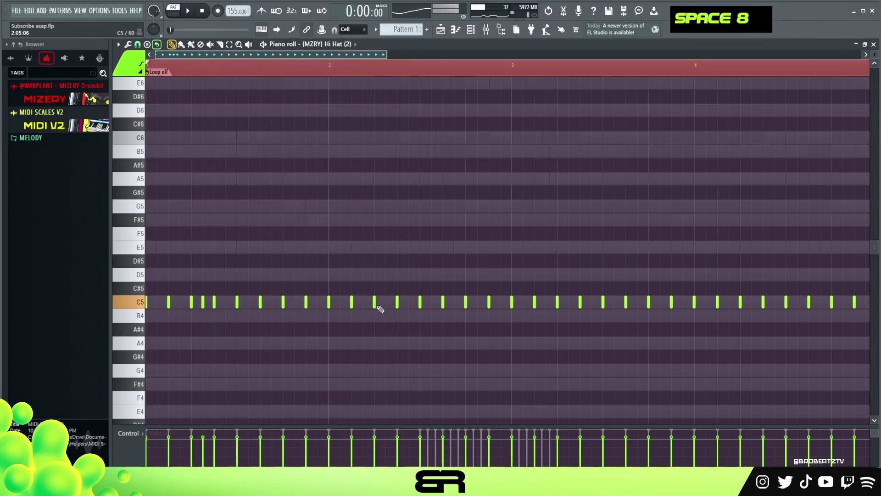
# Step: Chop the hi-hat note at 2:05 into a fast roll with the Default chopper pattern and lower the roll's velocity
pyautogui.rightClick(375, 306)
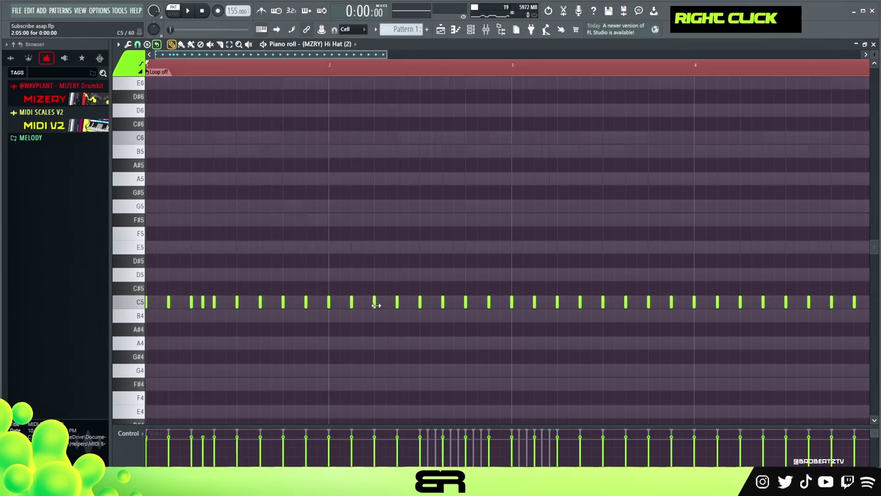
pyautogui.keyDown('ctrl'); pyautogui.click(392, 294); pyautogui.keyUp('ctrl')
pyautogui.hotkey('alt', 'u')
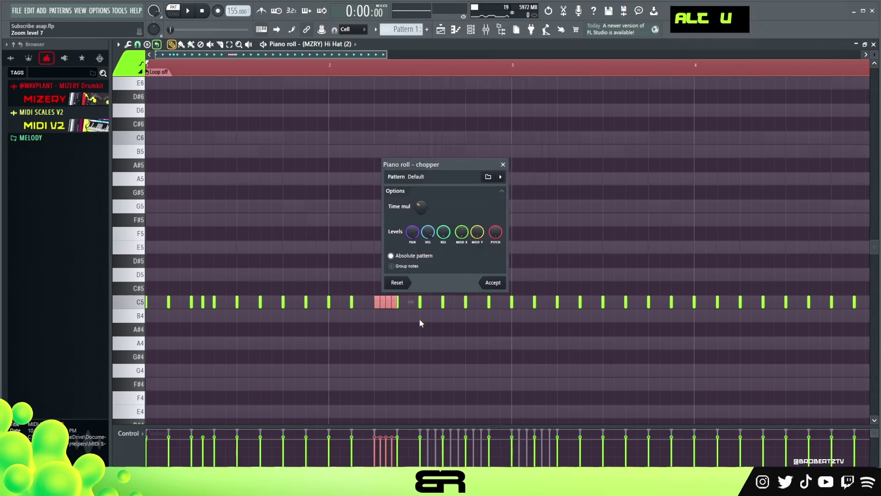
pyautogui.click(500, 284)
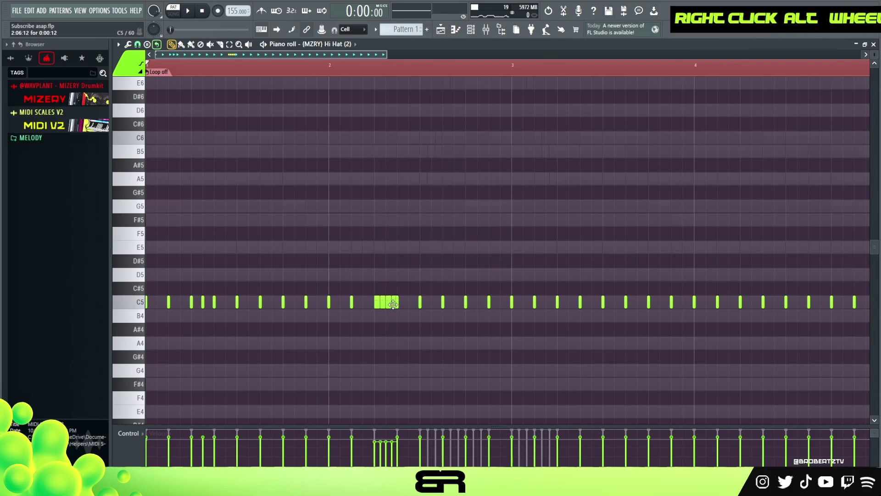
pyautogui.press('space')
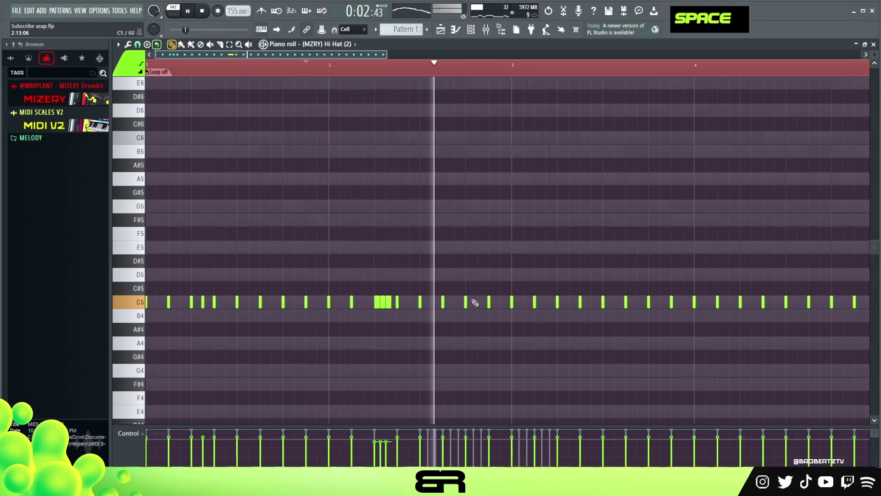
pyautogui.press('space')
pyautogui.press('space')
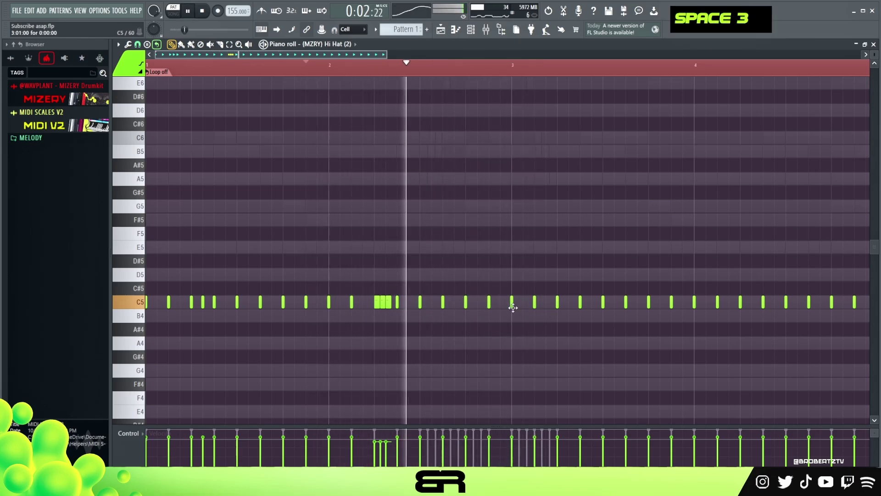
# Step: Remove the hi-hat hit at 3:03 and add a C5 hit at 3:06
pyautogui.rightClick(535, 302)
pyautogui.click(572, 302)
pyautogui.rightClick(574, 302)
pyautogui.press('space')
pyautogui.press('space')
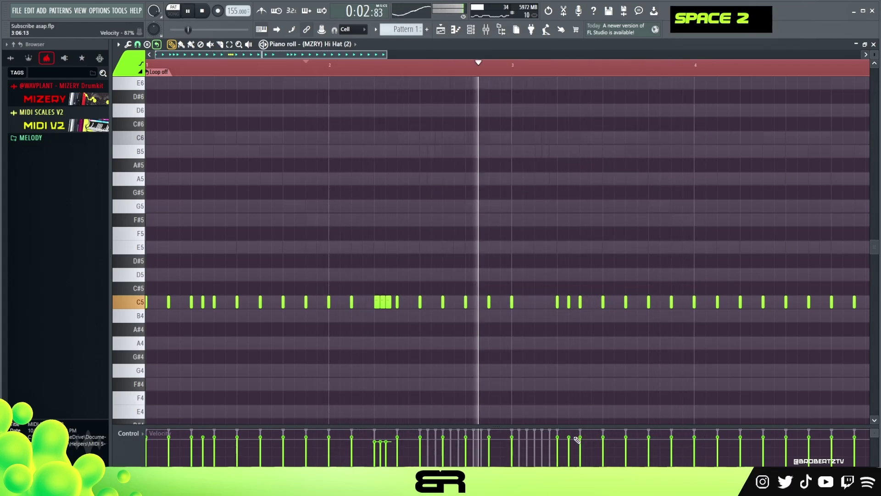
pyautogui.press('space')
# Step: Try lower velocities on the hi-hat hits at 3:06 and 3:07 and play them back
pyautogui.keyDown('ctrl'); pyautogui.moveTo(564, 285); pyautogui.dragTo(617, 303); pyautogui.keyUp('ctrl')
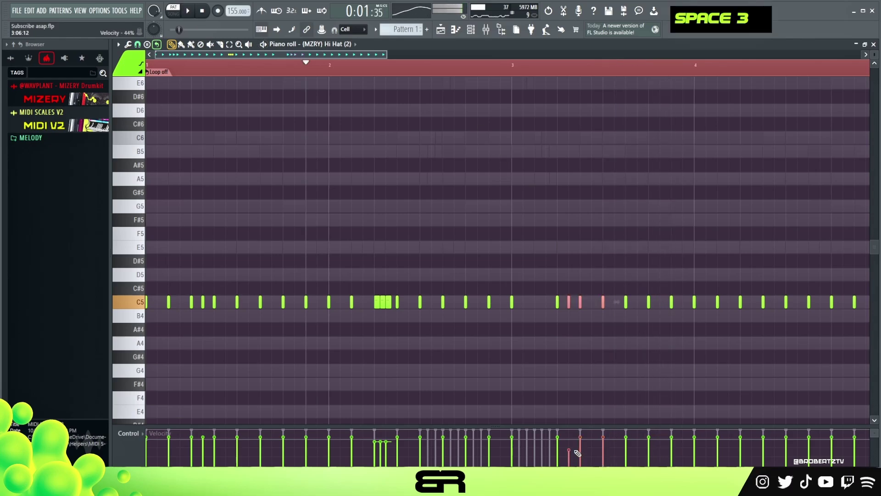
pyautogui.press('space')
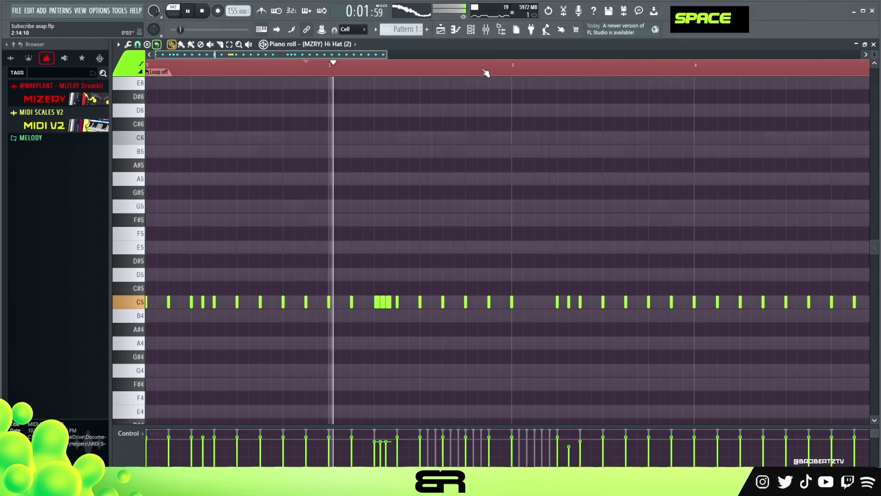
pyautogui.scroll(-1, 533, 220)
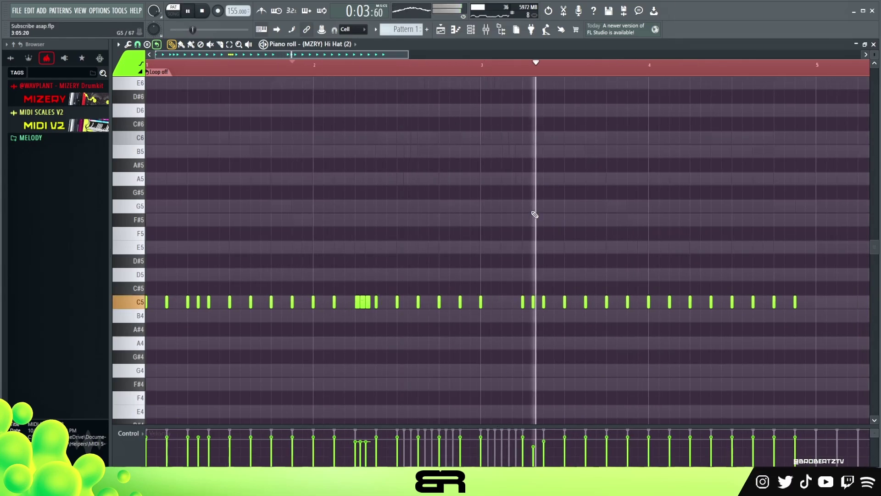
pyautogui.press('space')
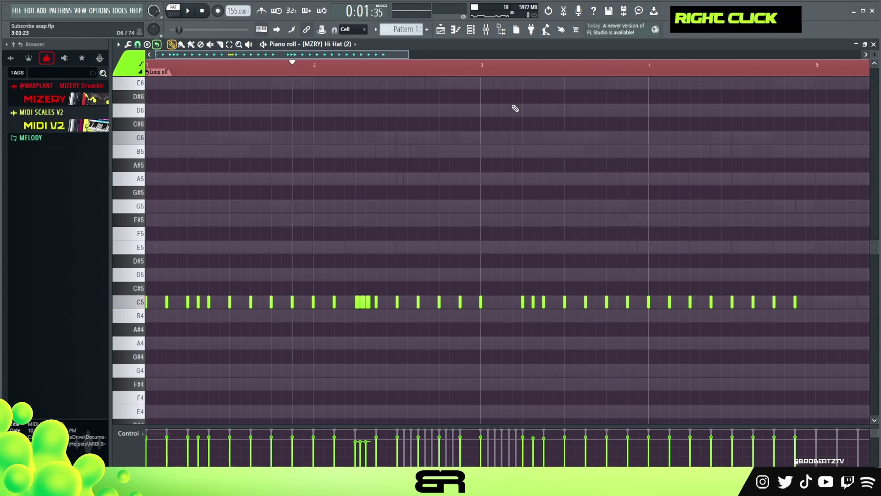
# Step: Add a C5 hi-hat hit at 4:06 and play back the pattern
pyautogui.scroll(-2, 494, 78)
pyautogui.press('space')
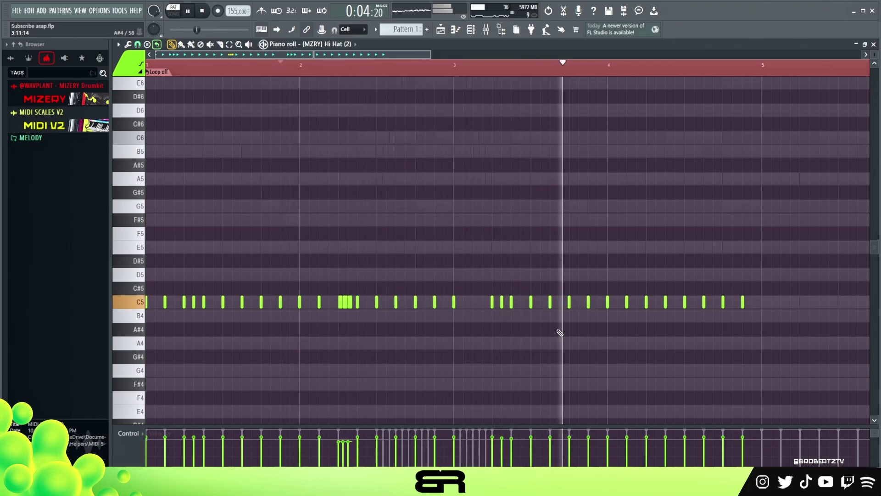
pyautogui.press('space')
pyautogui.press('space')
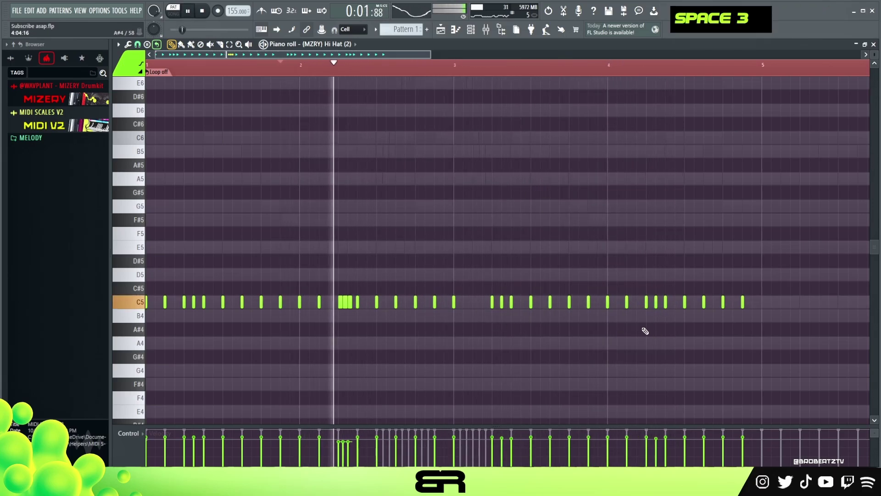
pyautogui.rightClick(536, 198)
pyautogui.press('space')
pyautogui.press('space')
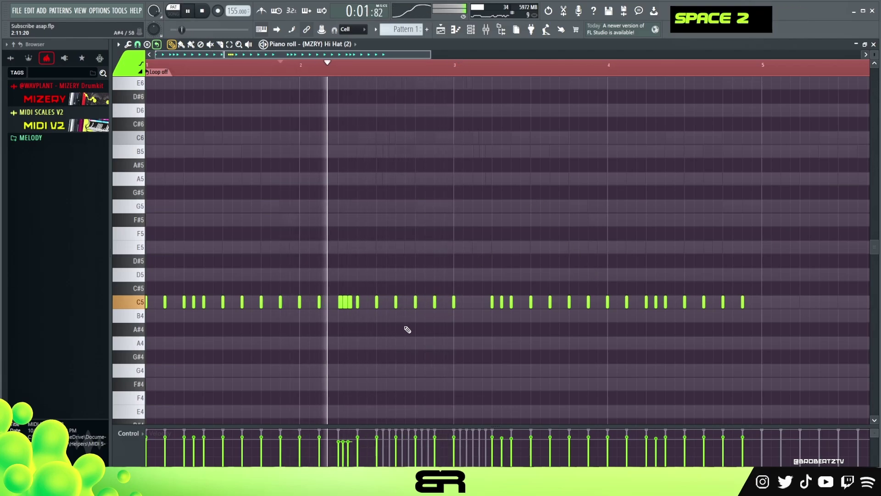
# Step: Add a short off-grid B4 hi-hat note at 2:13:08, just after the C5 hit
pyautogui.press('space')
pyautogui.keyDown('alt'); pyautogui.click(417, 316); pyautogui.keyUp('alt')
pyautogui.press('space')
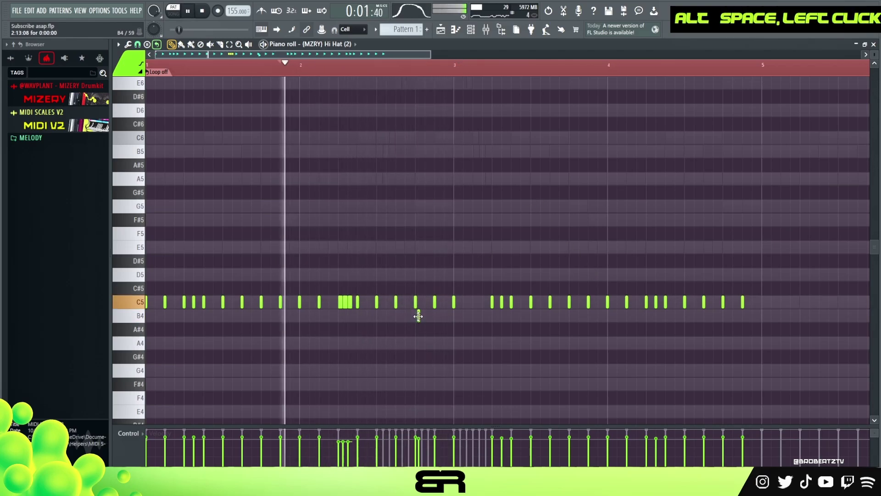
# Step: Stop playback and return the playhead to the start of the pattern
pyautogui.rightClick(502, 244)
pyautogui.press('space')
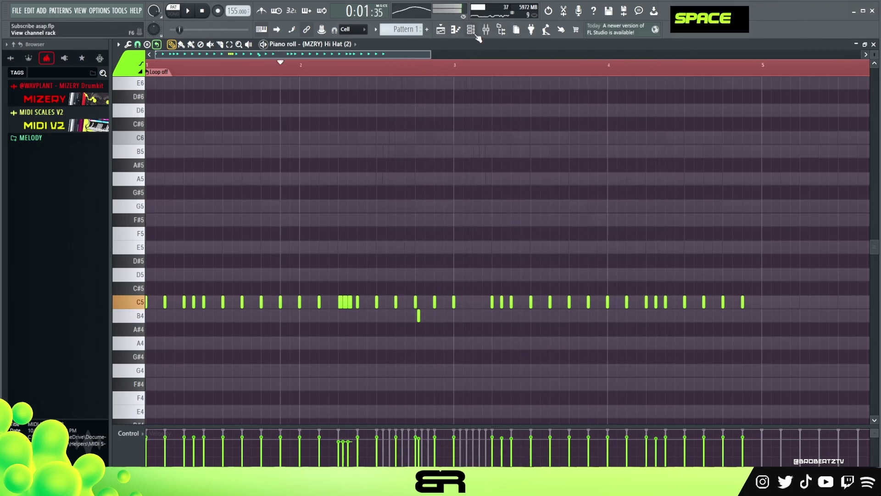
pyautogui.click(477, 36)
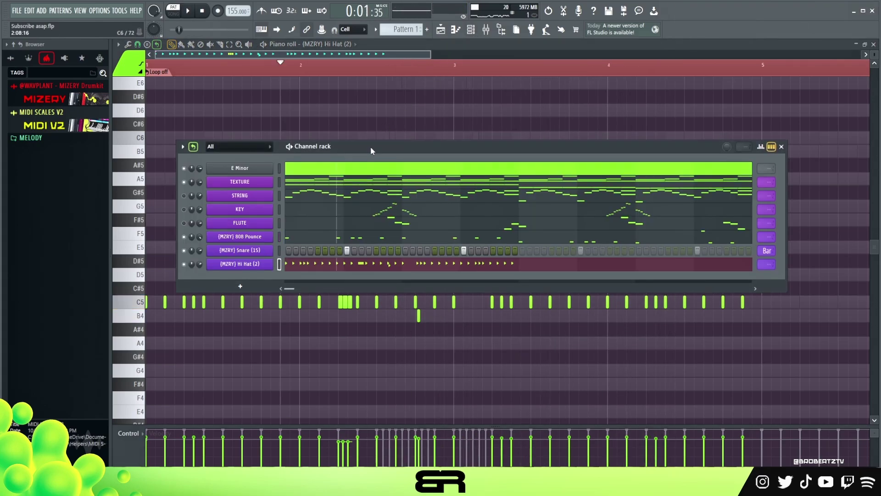
pyautogui.doubleClick(283, 69)
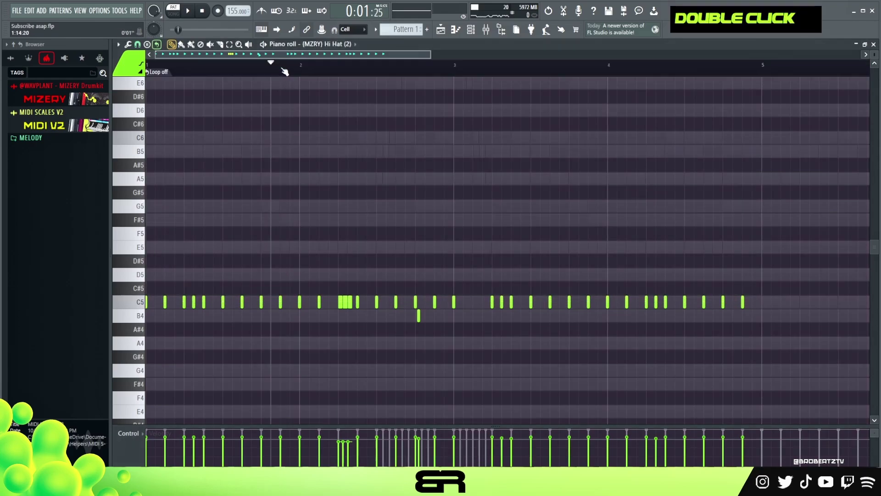
# Step: Unmute the KEY and FLUTE channels and set the hi-hat channel to loop by Bar at the start of bar 5
pyautogui.click(472, 30)
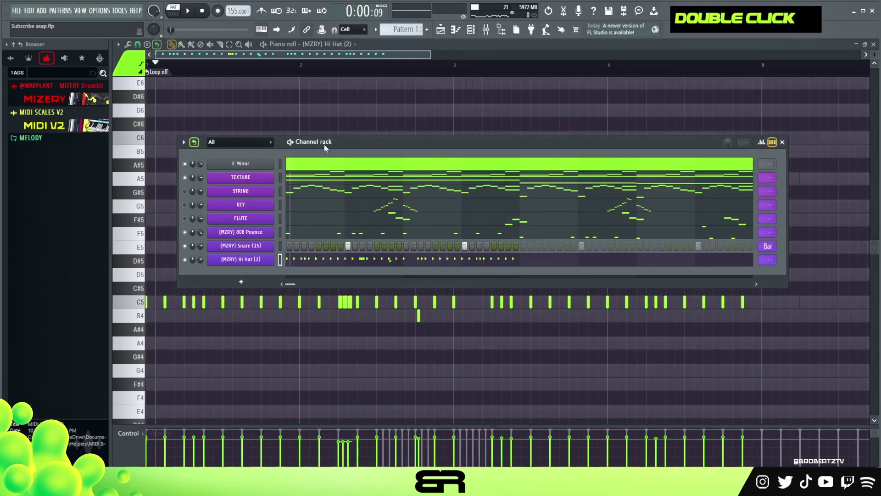
pyautogui.moveTo(324, 144); pyautogui.dragTo(337, 147)
pyautogui.moveTo(197, 209); pyautogui.dragTo(197, 222)
pyautogui.moveTo(317, 139); pyautogui.dragTo(343, 140)
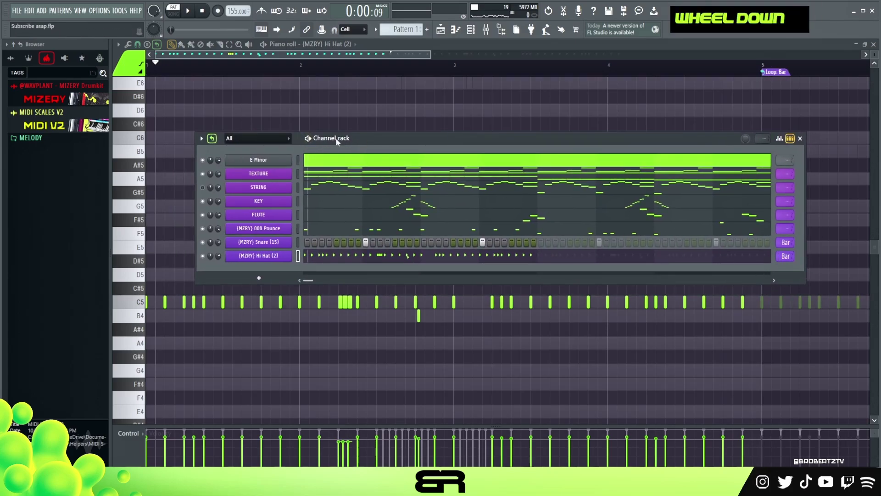
pyautogui.moveTo(337, 143); pyautogui.dragTo(337, 143)
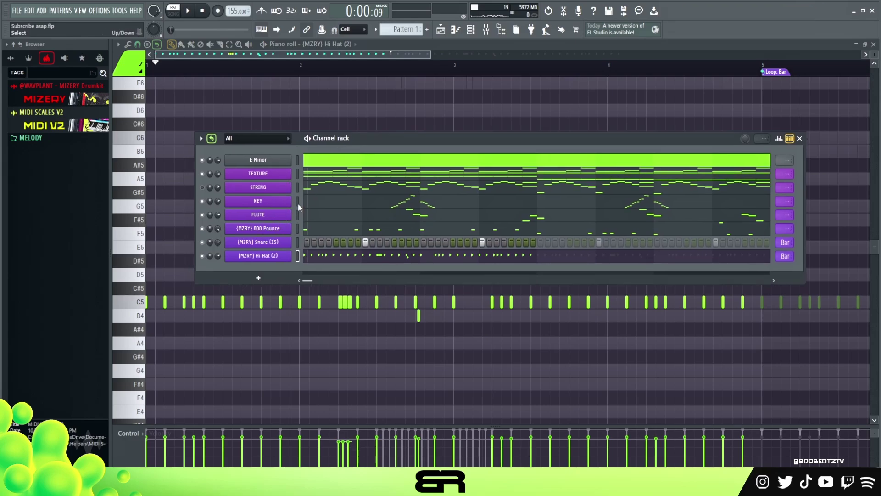
# Step: Play back the pattern from the start with the channel rack in view to check the looping hi-hats against the melodies
pyautogui.press('F6')
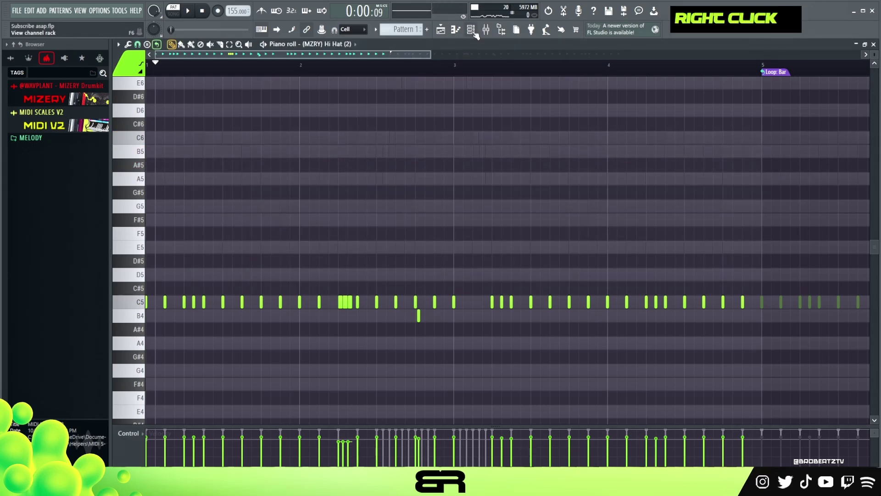
pyautogui.click(473, 32)
pyautogui.press('space')
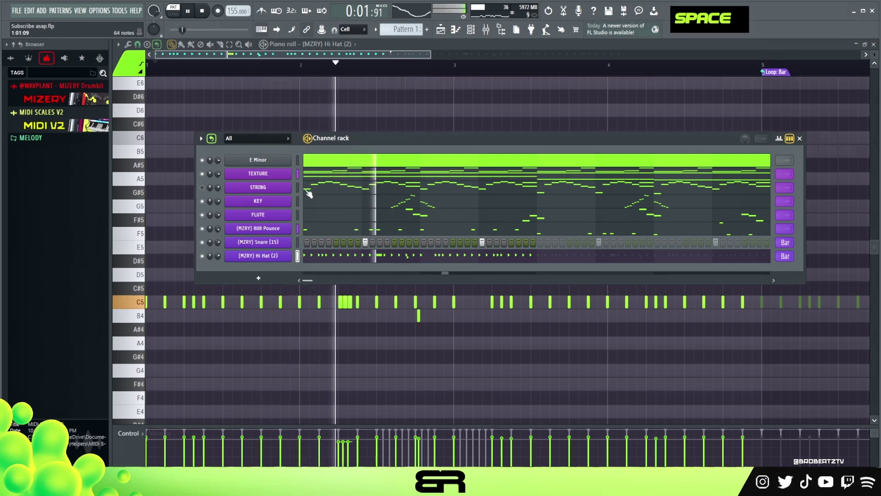